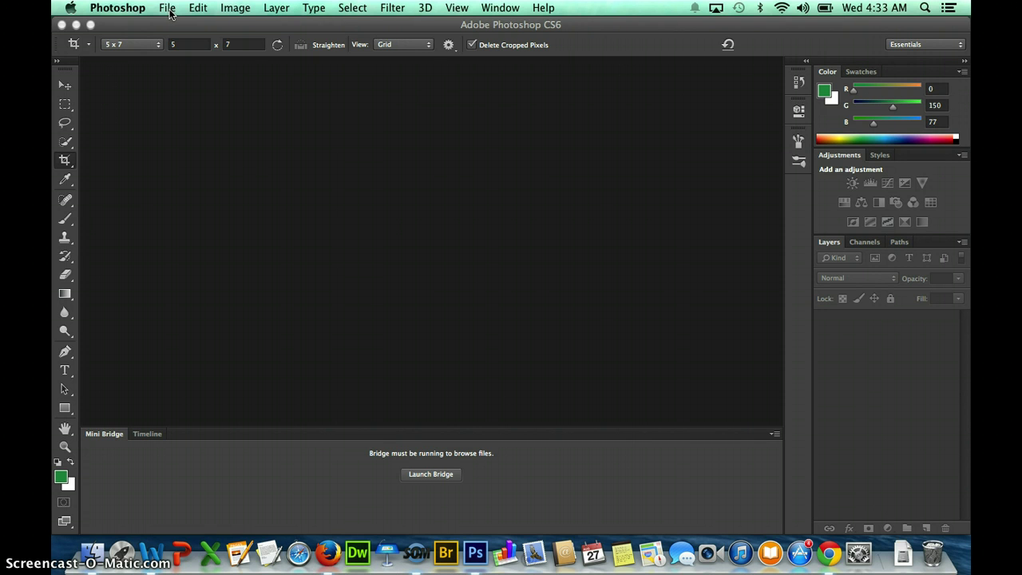
Start a new document using the Default Photoshop Size preset.
left_click(169, 10)
left_click(177, 22)
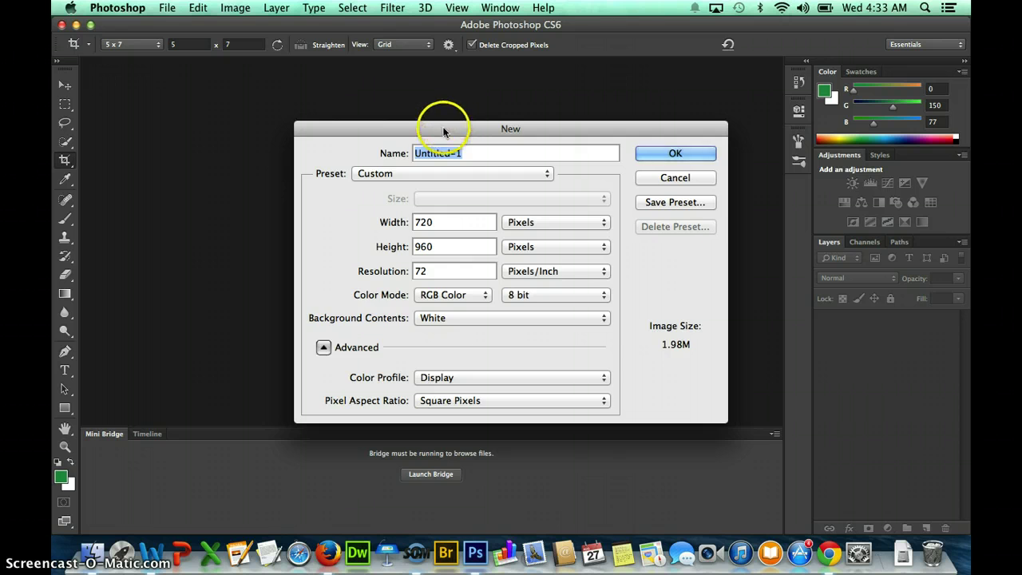
left_click_drag(436, 135, 481, 225)
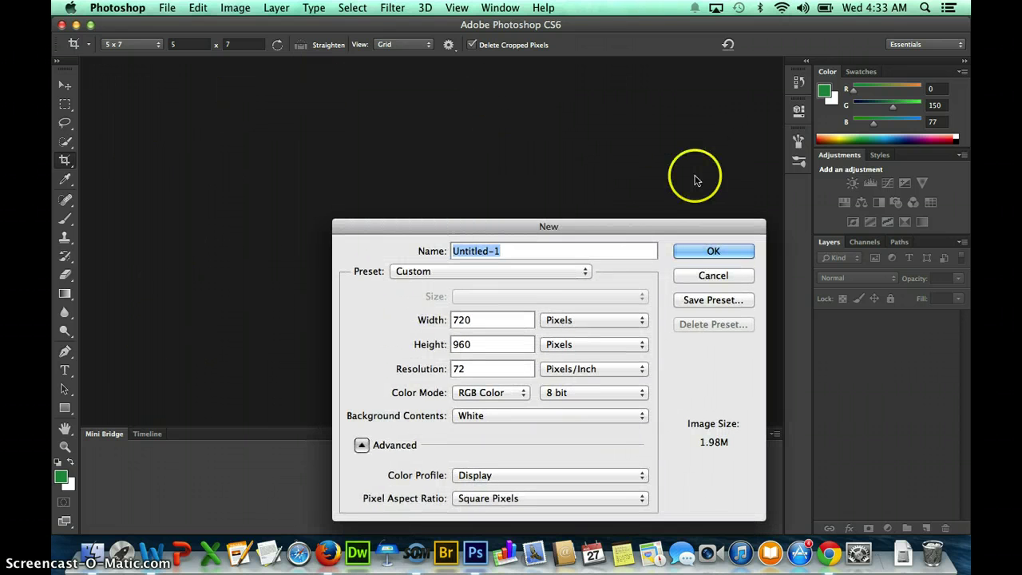
left_click_drag(662, 224, 593, 147)
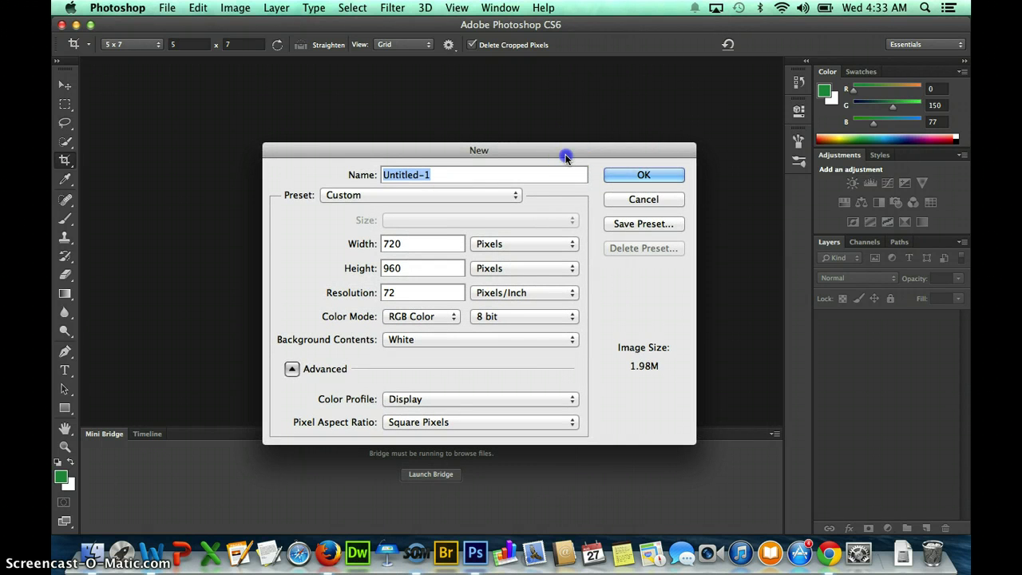
left_click_drag(566, 155, 538, 152)
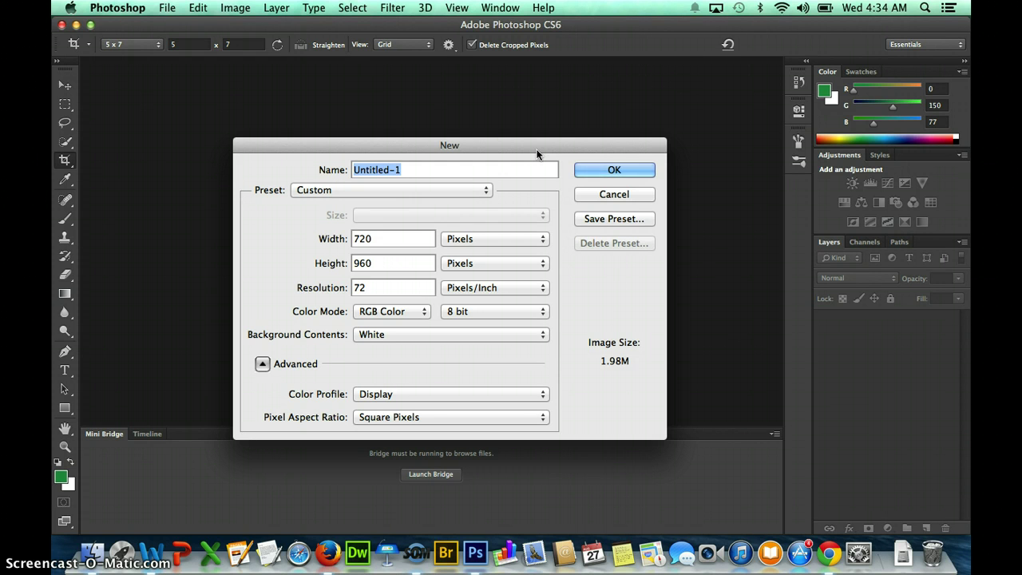
left_click(523, 148)
left_click(522, 146)
left_click_drag(523, 146, 518, 134)
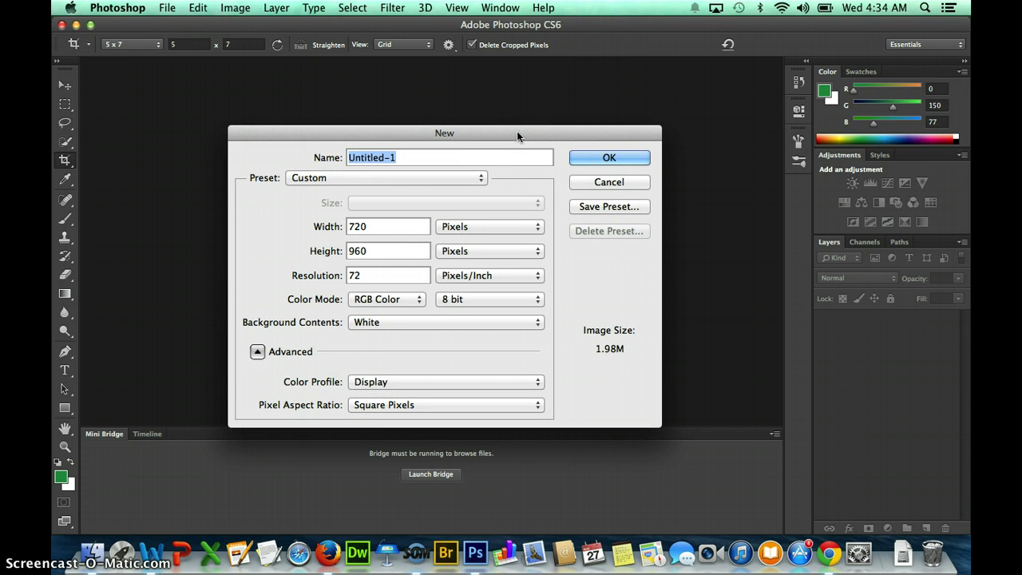
left_click(402, 177)
left_click(340, 60)
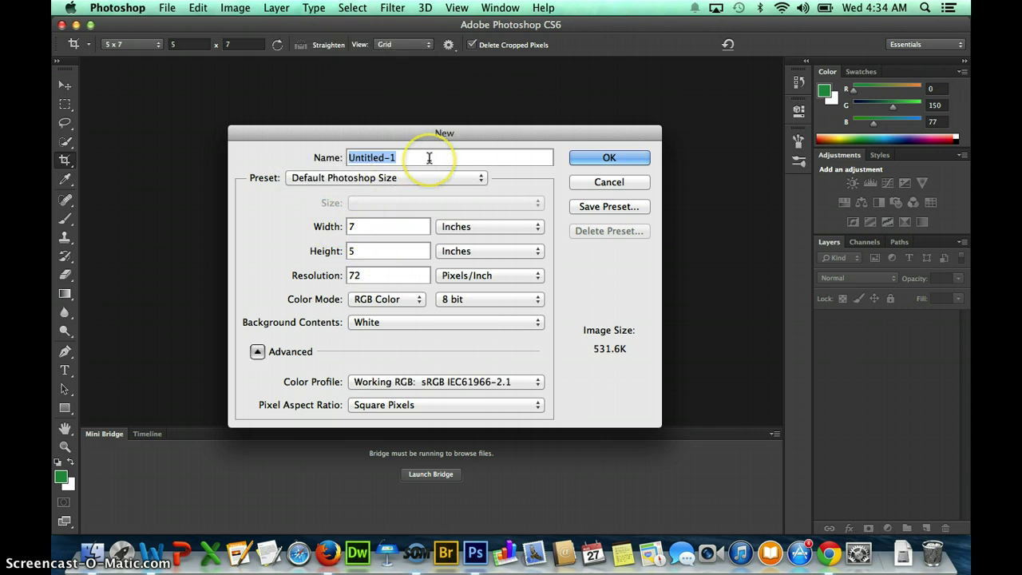
Name the new document with the author's name followed by "_typography2" and create it.
type("adiconti_typ")
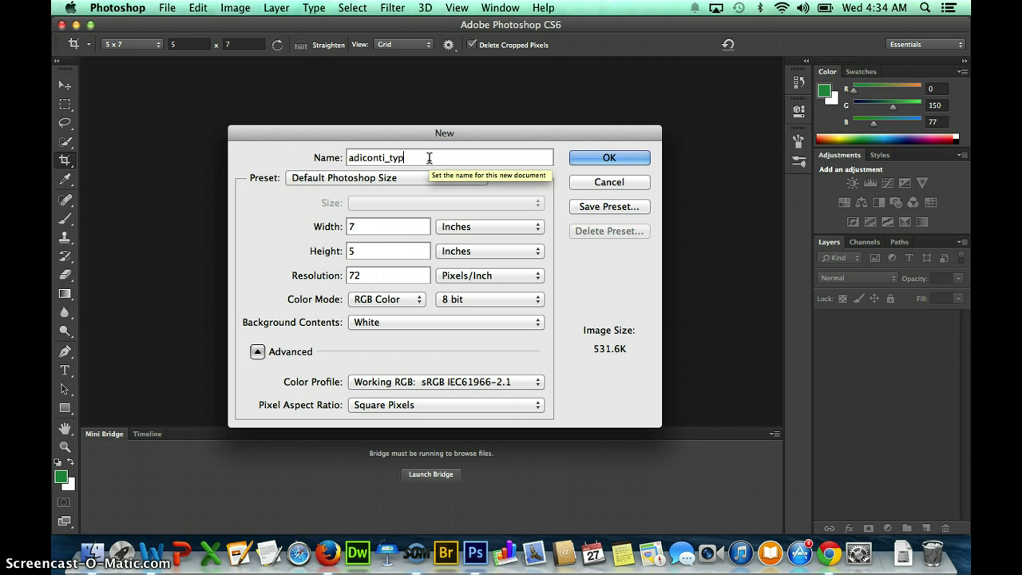
type("ography2")
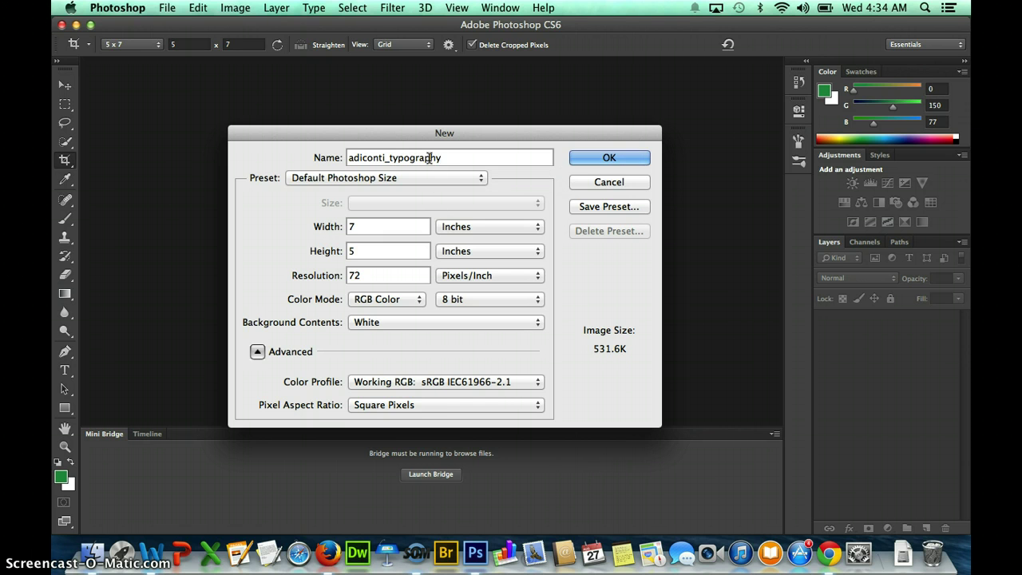
left_click(587, 157)
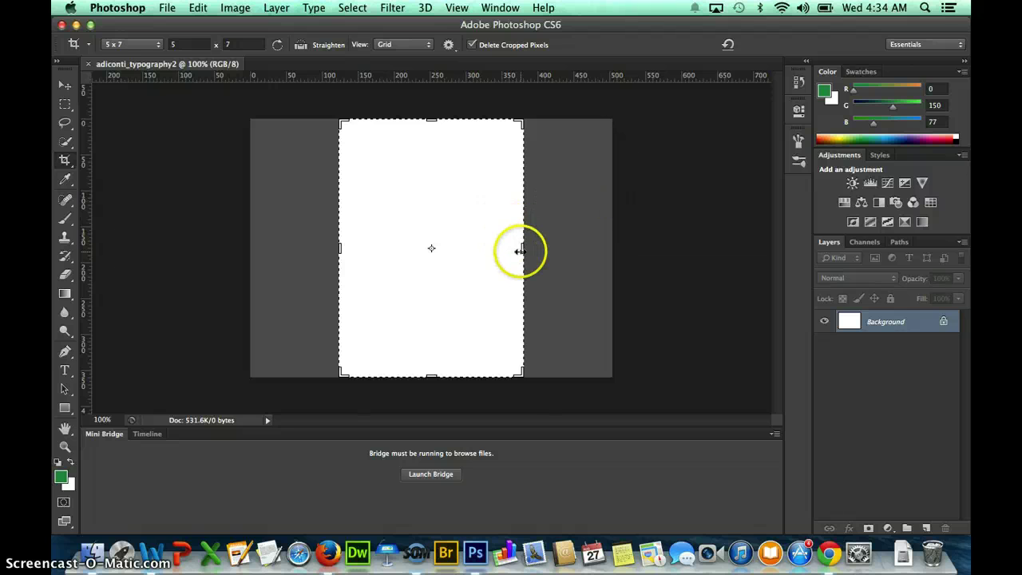
Try to widen the 5 x 7 crop frame from both of its side edges.
left_click_drag(522, 248, 566, 250)
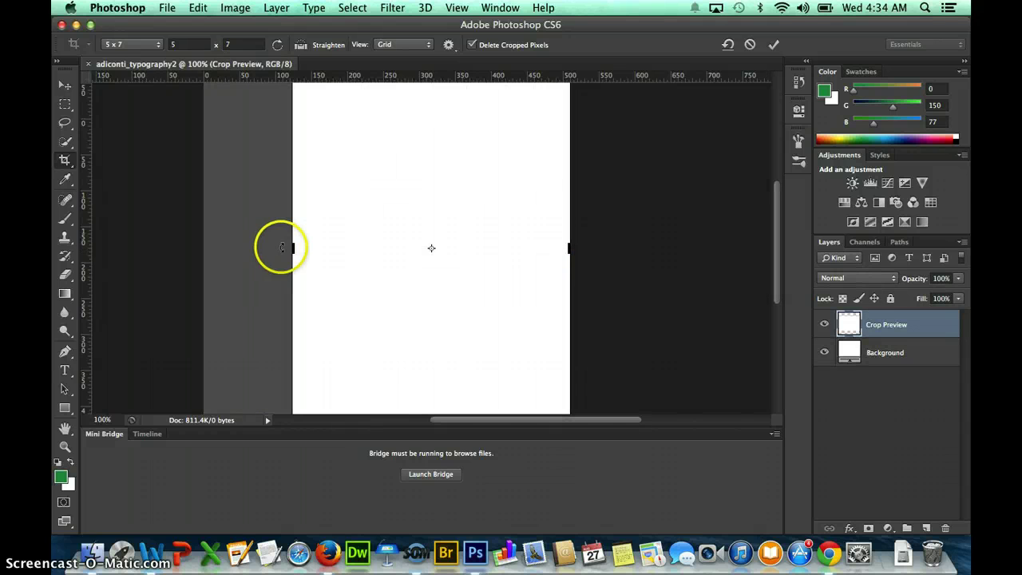
left_click_drag(290, 247, 246, 248)
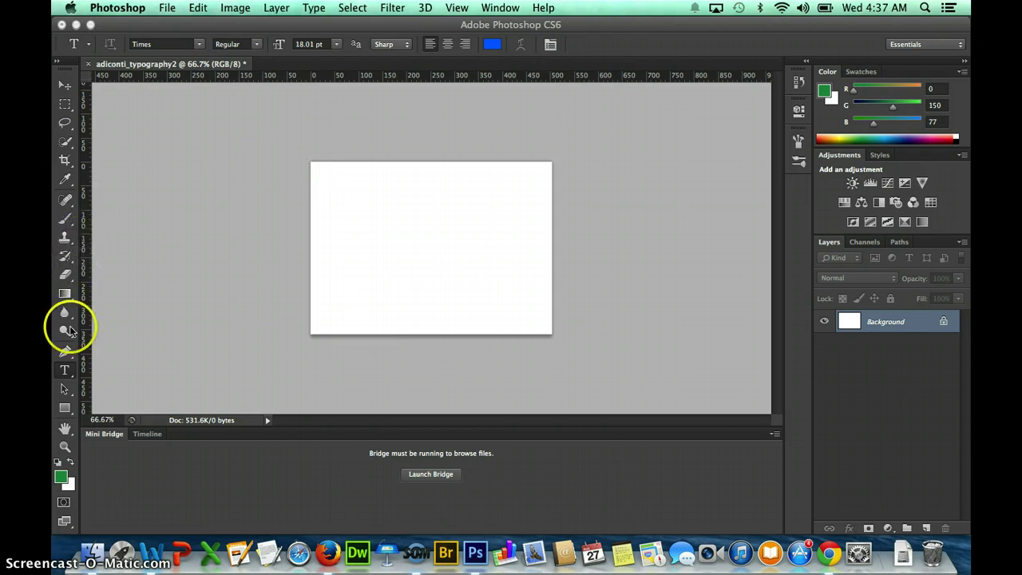
Draw a paragraph text box with the Horizontal Type tool and fit it exactly to the edges of the white canvas.
left_click(298, 154)
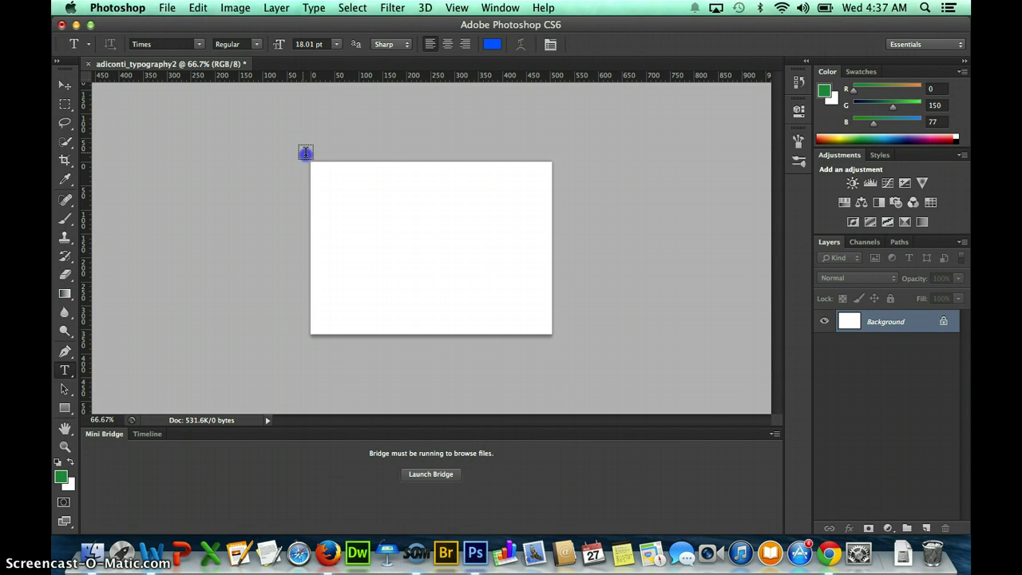
left_click_drag(305, 152, 599, 350)
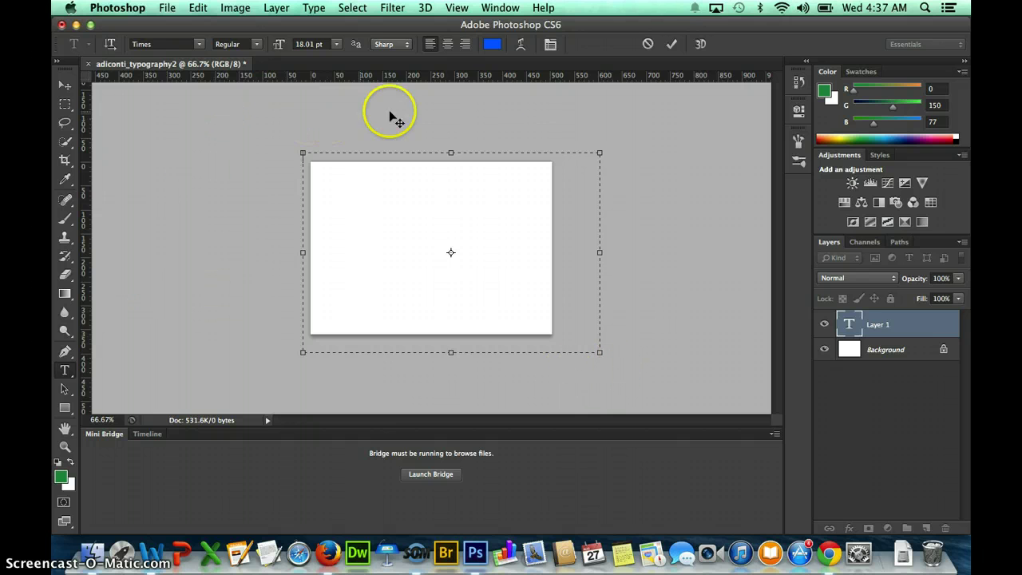
mouse_move(645, 178)
left_mouse_down()
mouse_move(651, 194)
mouse_move(648, 186)
left_mouse_up()
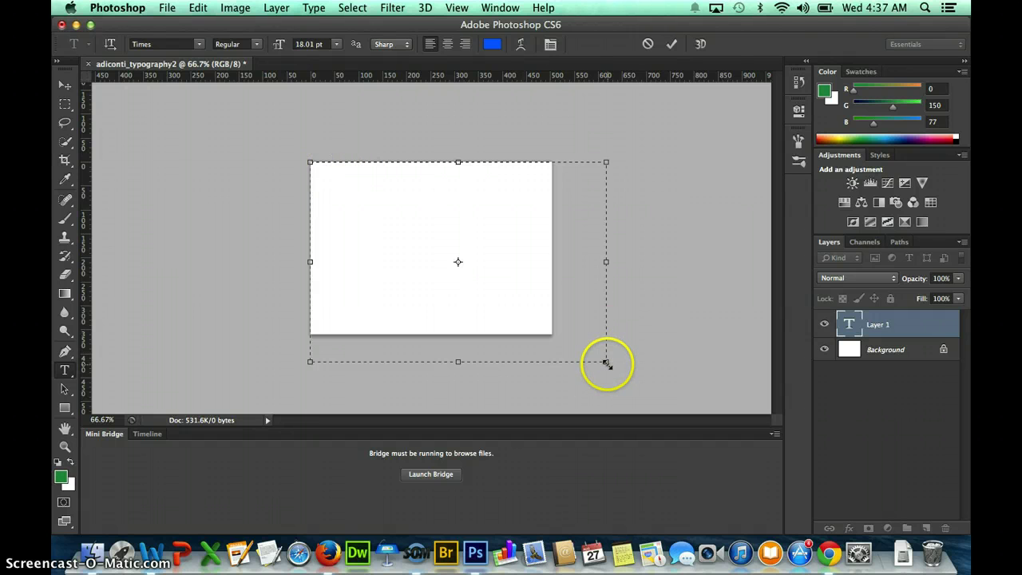
left_click_drag(607, 363, 555, 341)
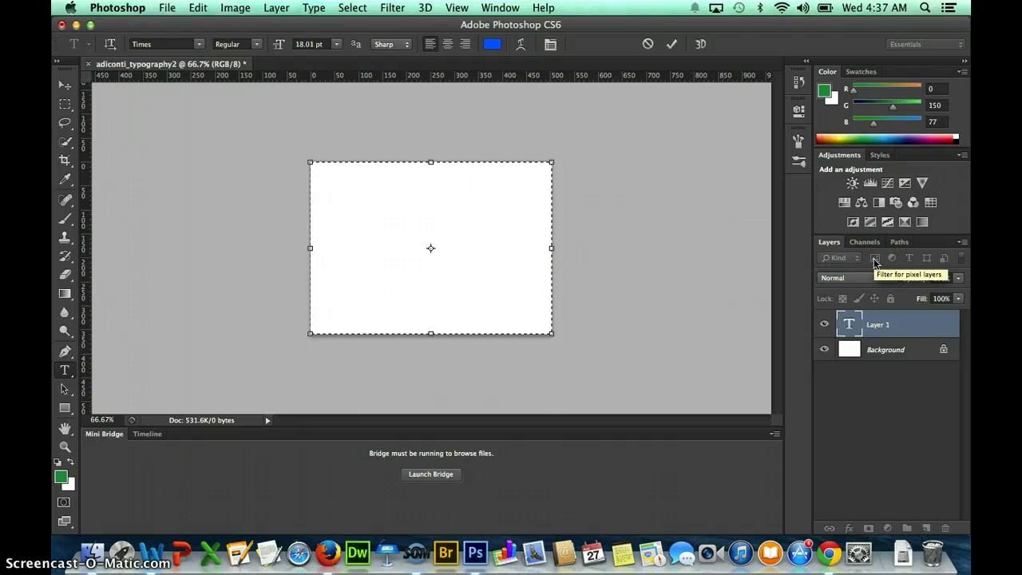
left_click(335, 166)
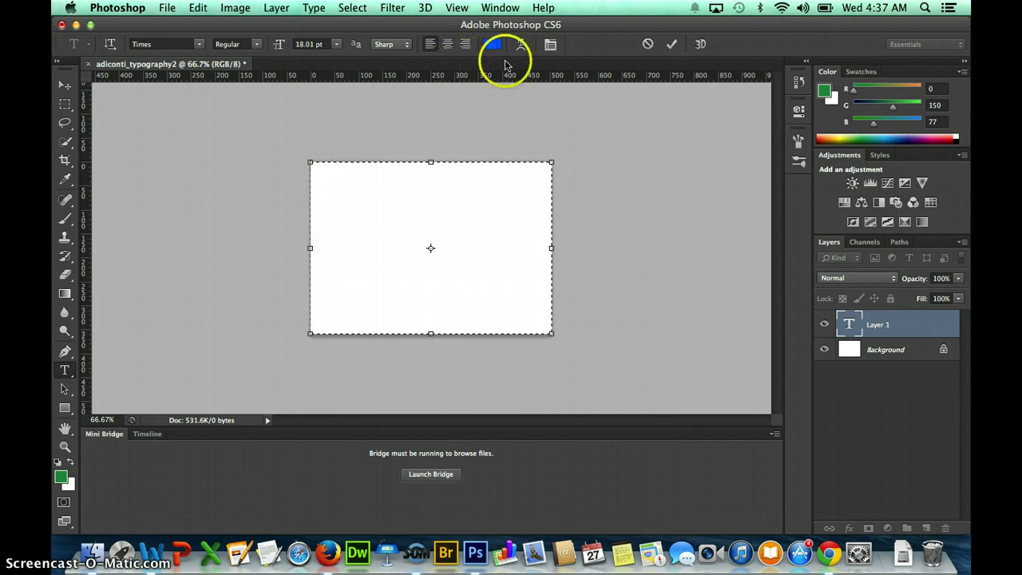
Reset the character formatting to its defaults for the new text layer.
left_click(550, 44)
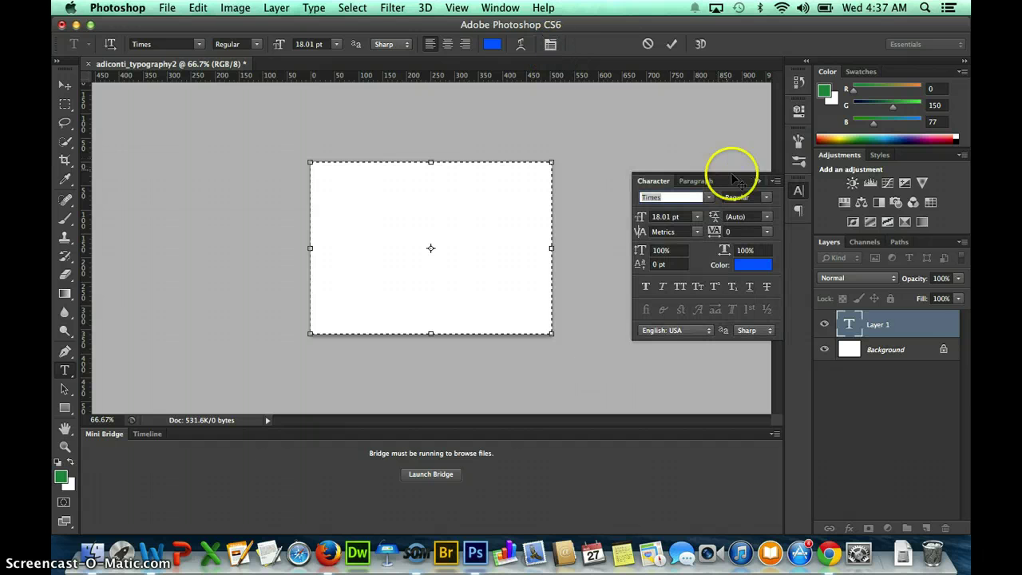
left_click(772, 182)
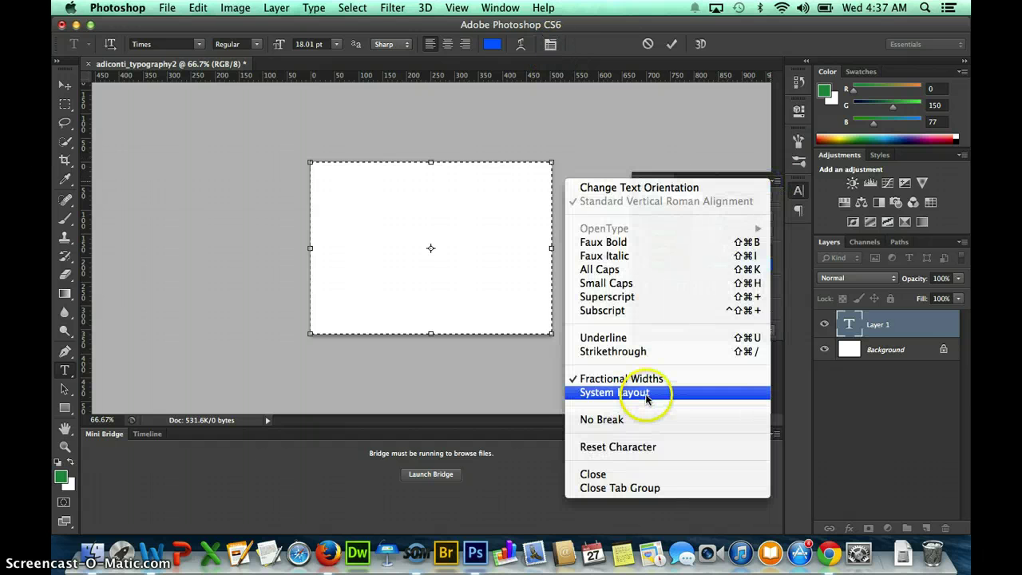
left_click(620, 447)
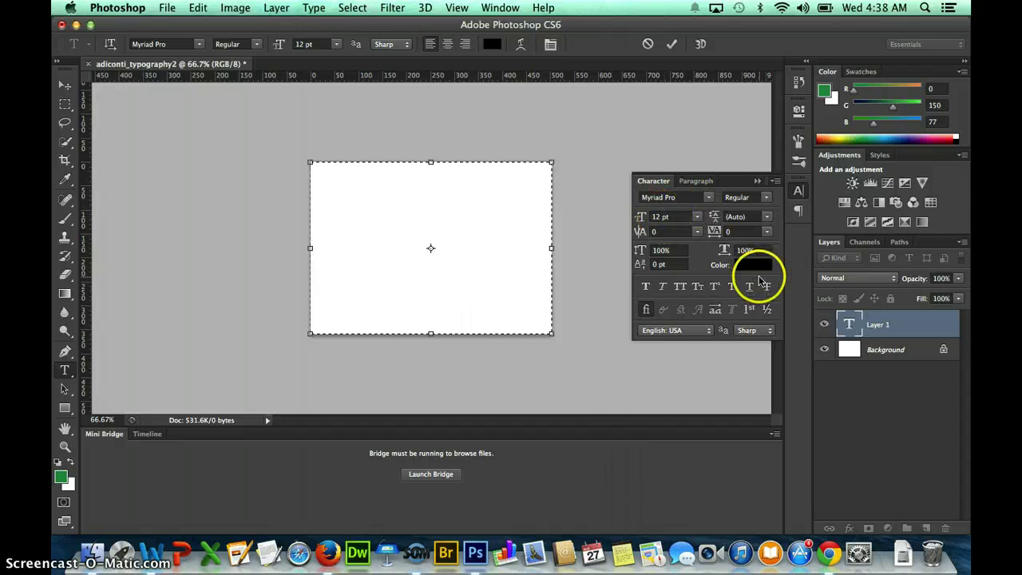
Enter the text "The home of the Spartans!" on the first line of the text box.
left_click(418, 171)
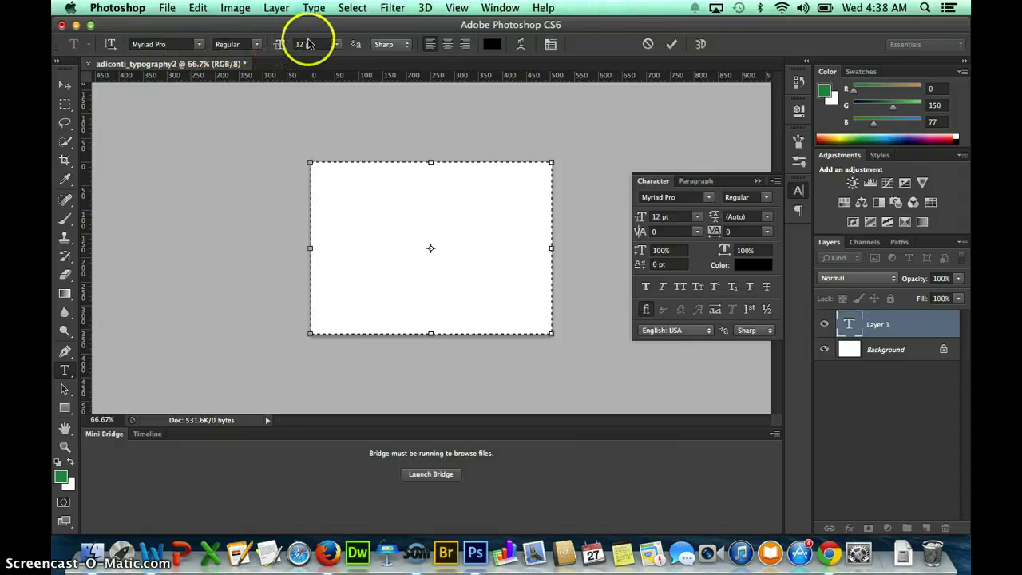
left_click(331, 168)
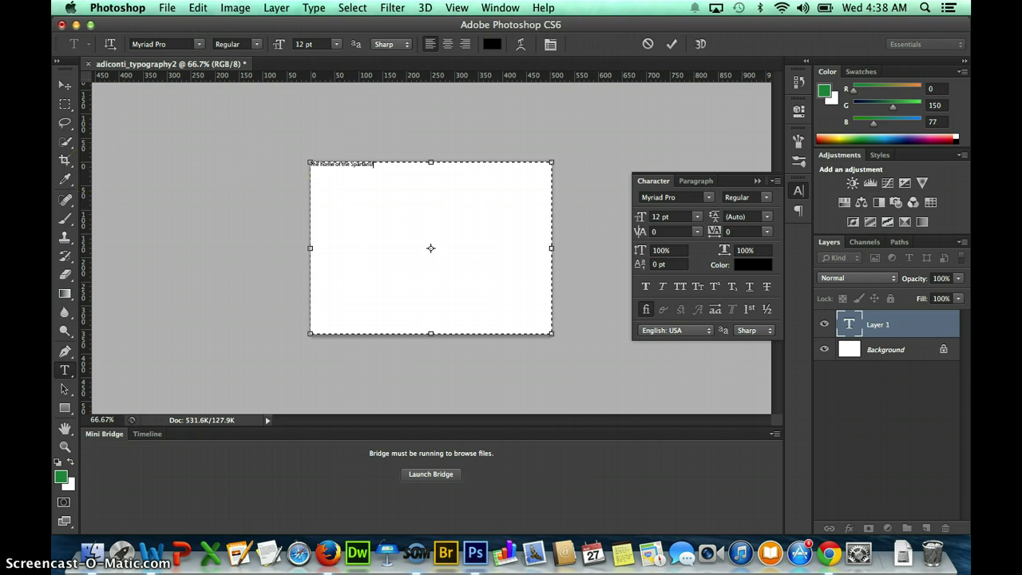
Select and copy the whole sentence "The home of the Spartans!" in the text box.
left_click(495, 7)
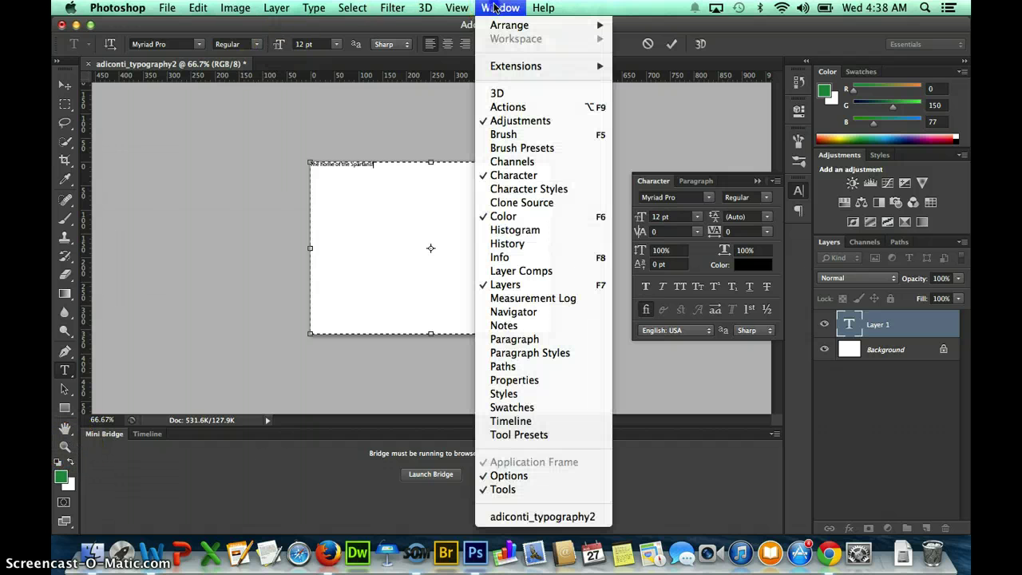
left_click(525, 312)
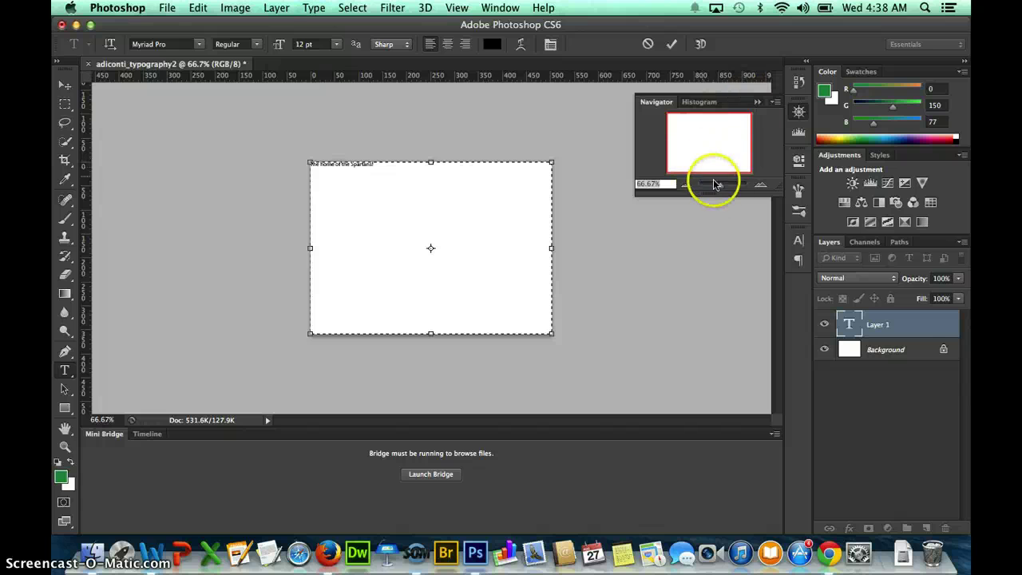
left_click_drag(724, 194, 724, 190)
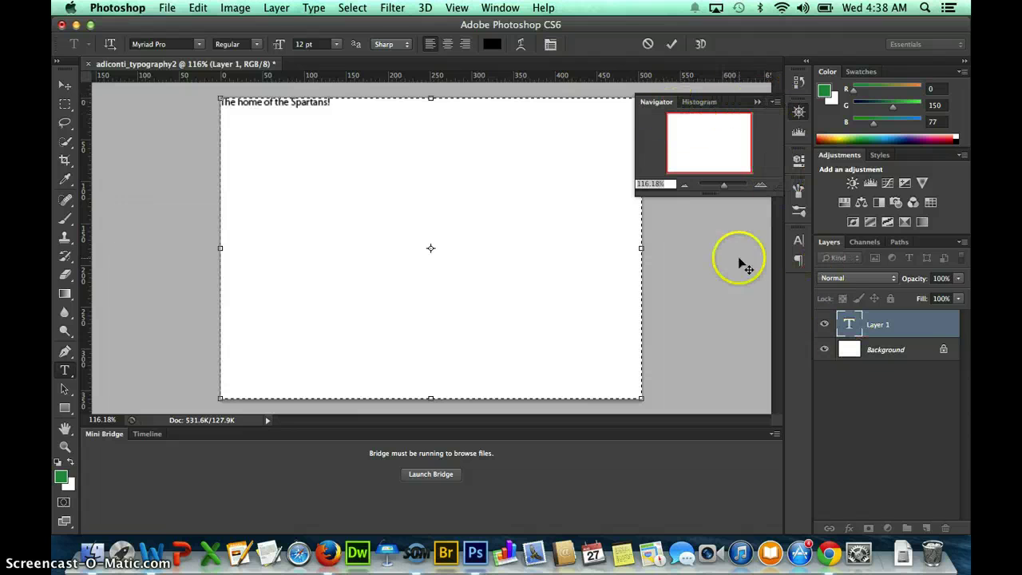
left_click(757, 102)
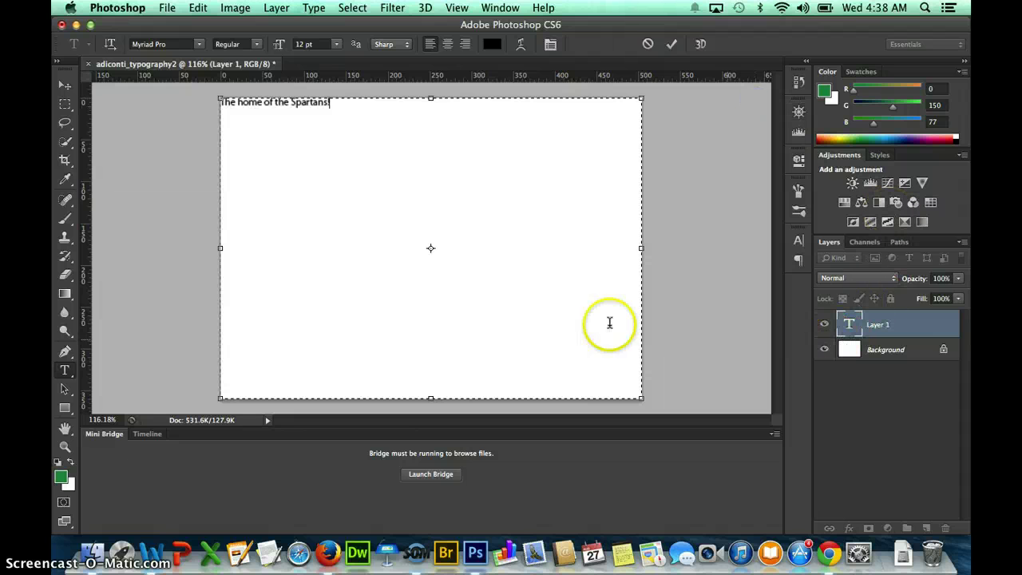
left_click_drag(334, 102, 209, 103)
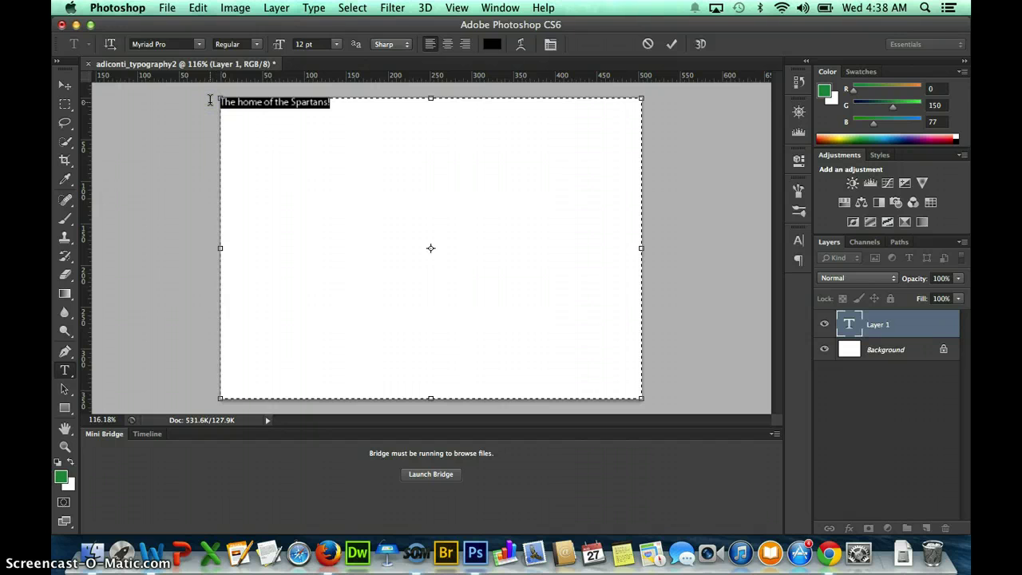
Paste the copied sentence nine times in a row directly after the original one.
left_click(349, 116)
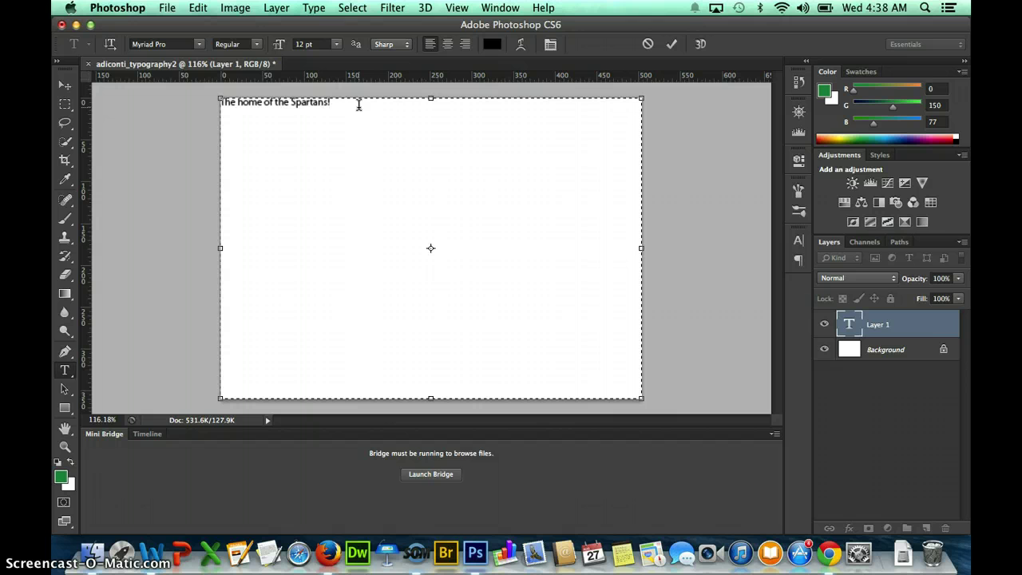
left_click(383, 105)
key("super+v")
key("super+v")
key("super+v")
key("super+v")
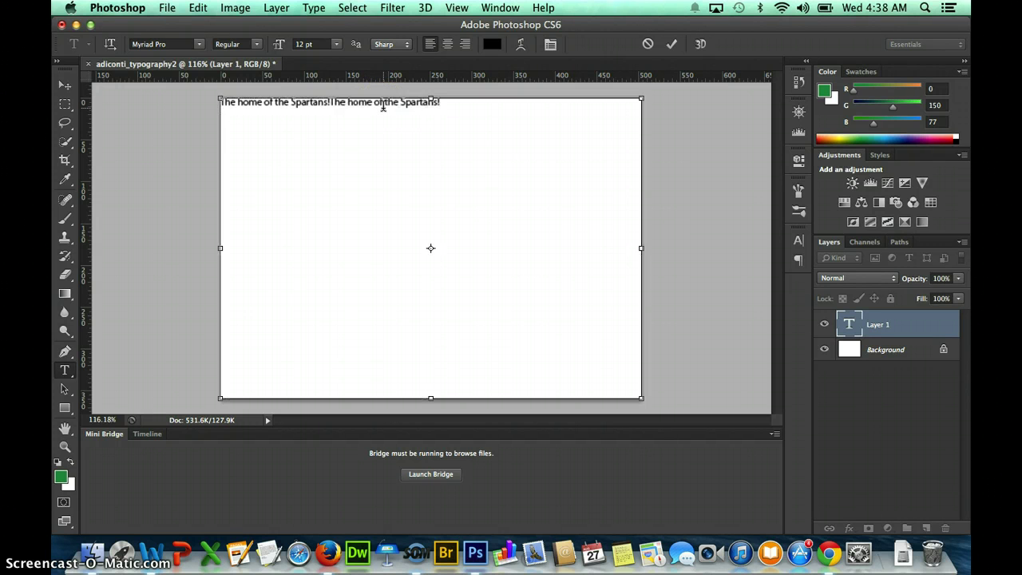
key("super+v")
key("super+v")
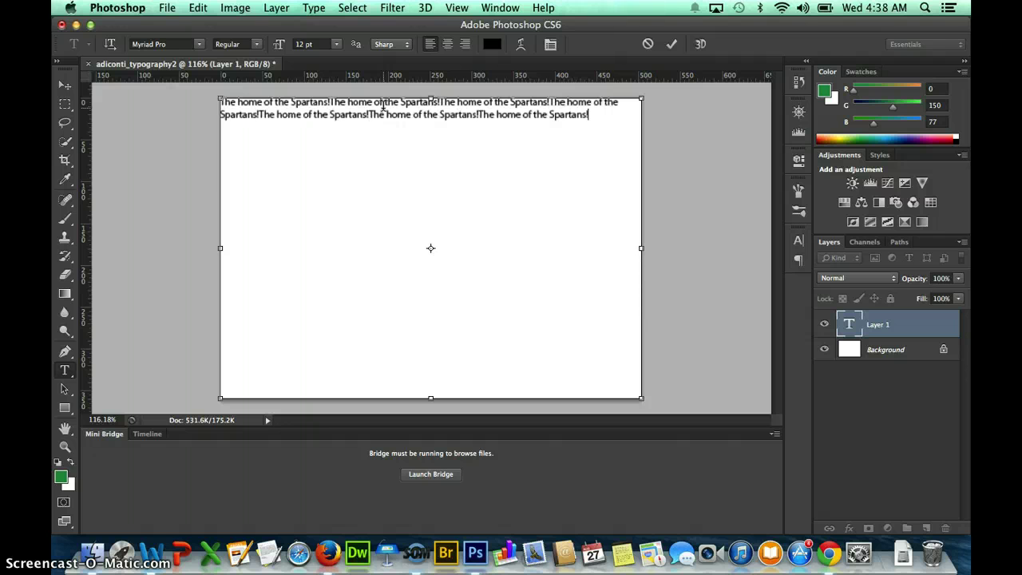
key("super+v")
key("super+v")
key("super+v")
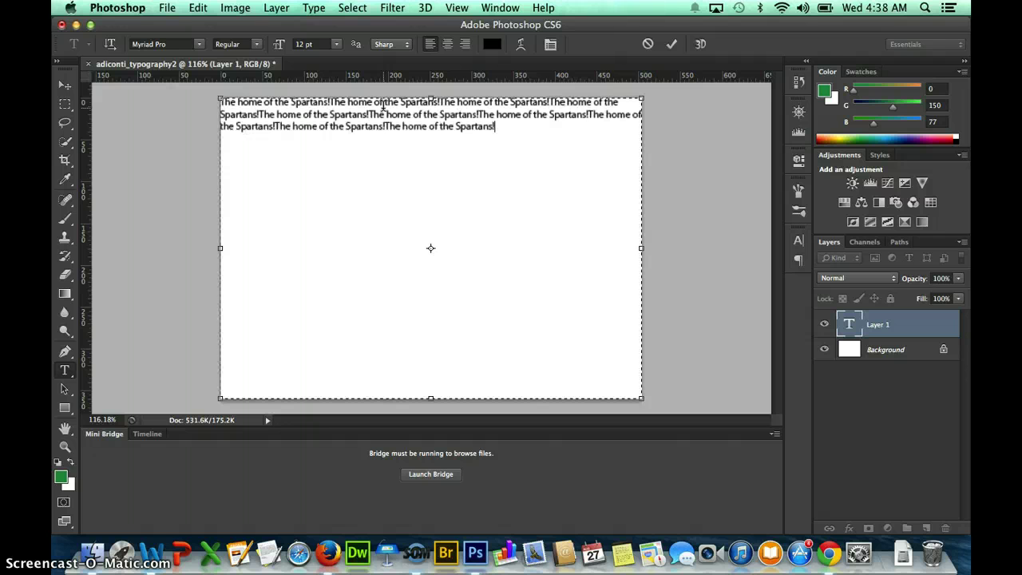
Color the complete "The home of the Spartans!" sentence in the middle of the second line red using a swatch.
left_click_drag(369, 114, 480, 114)
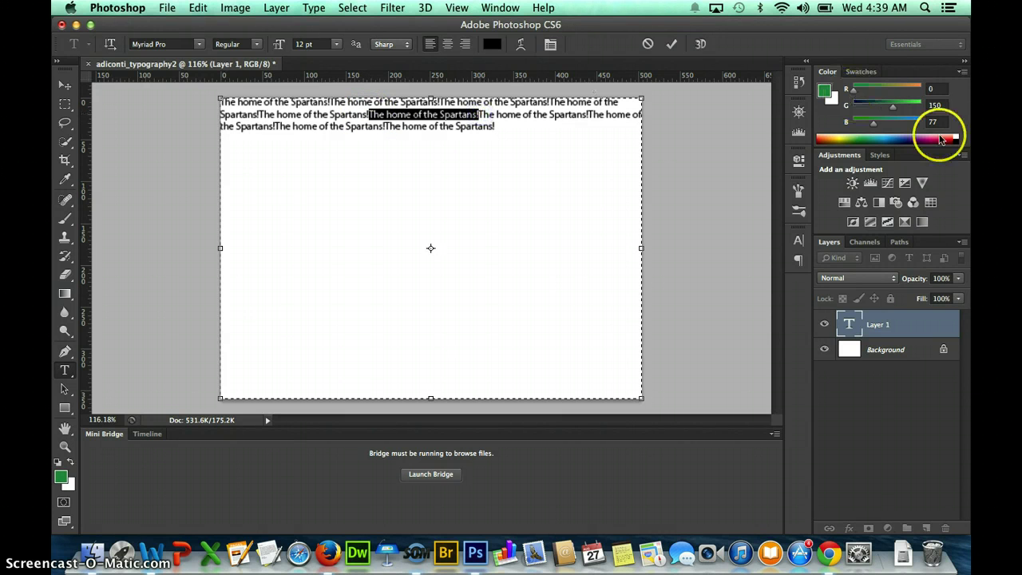
left_click(854, 71)
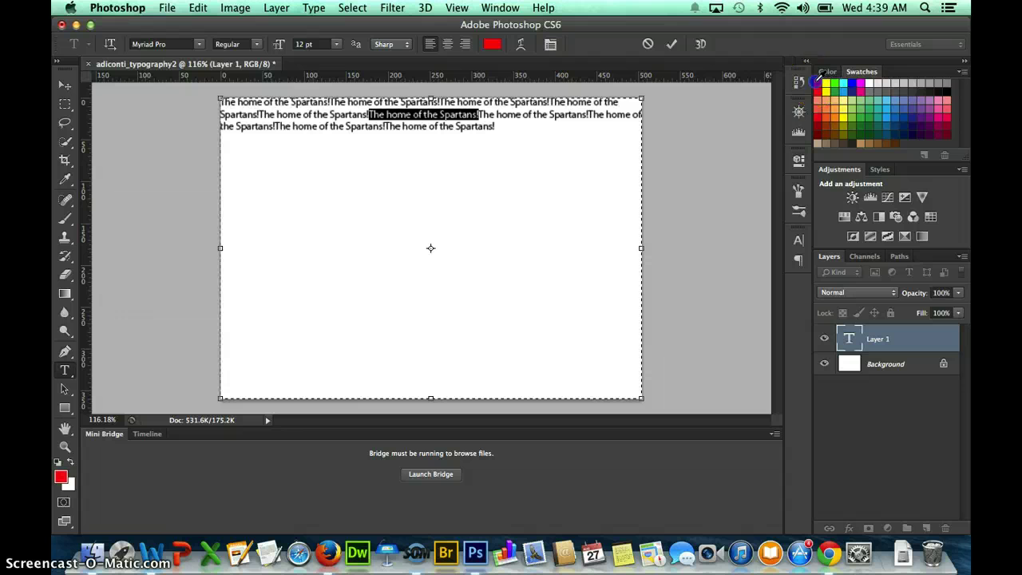
left_click(504, 126)
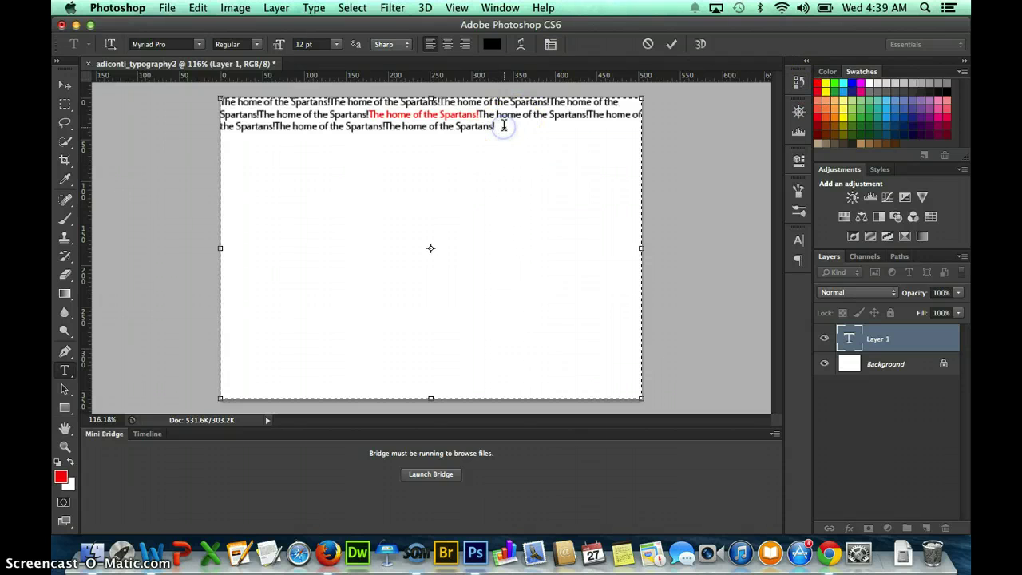
left_click(524, 135)
left_click_drag(461, 121, 194, 103)
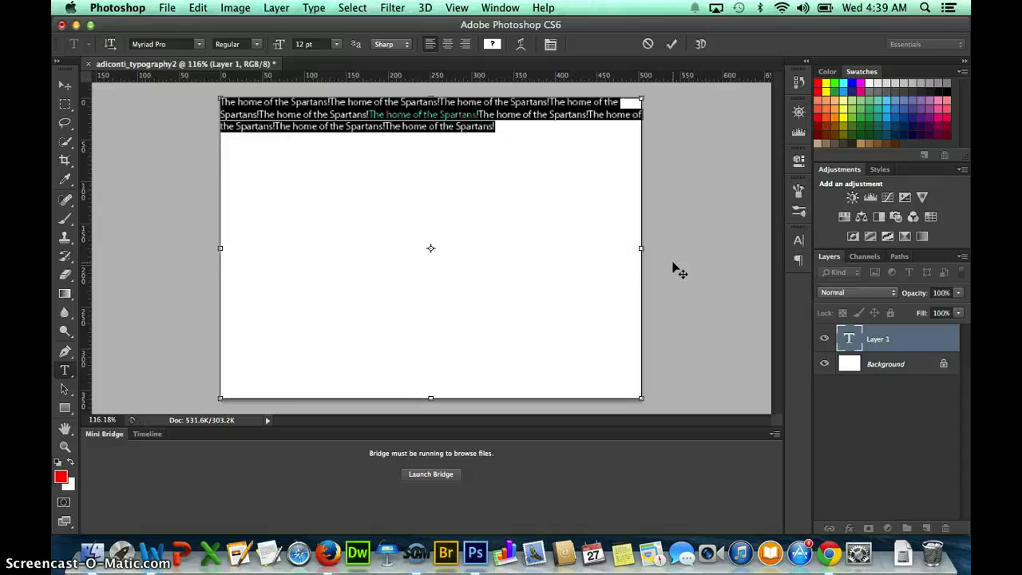
left_click(531, 138)
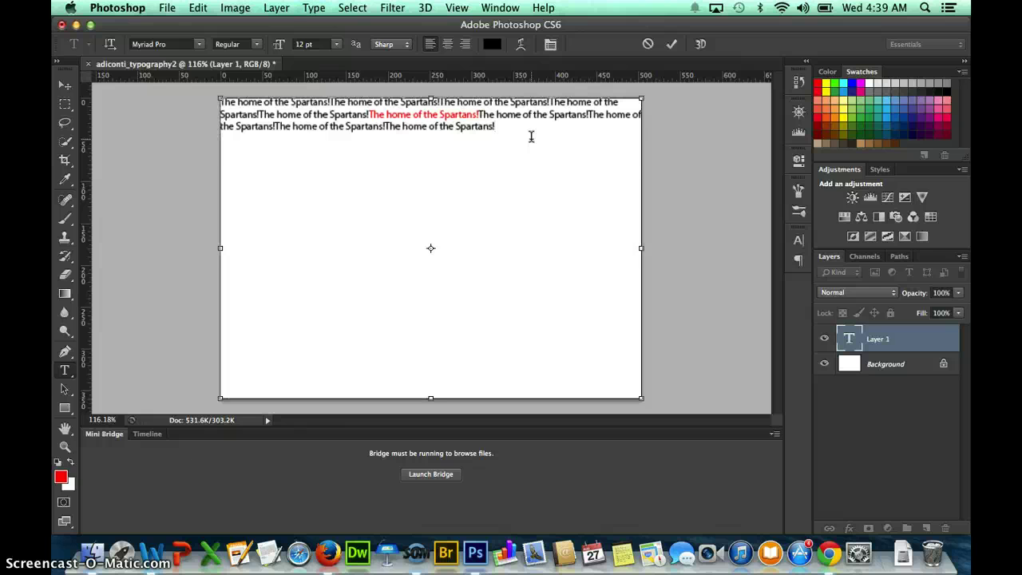
Paste the copied block of sentences repeatedly after the existing text until it fills the canvas, and commit the text.
key("super+v")
key("super+v")
key("super+v")
key("super+v")
key("super+v")
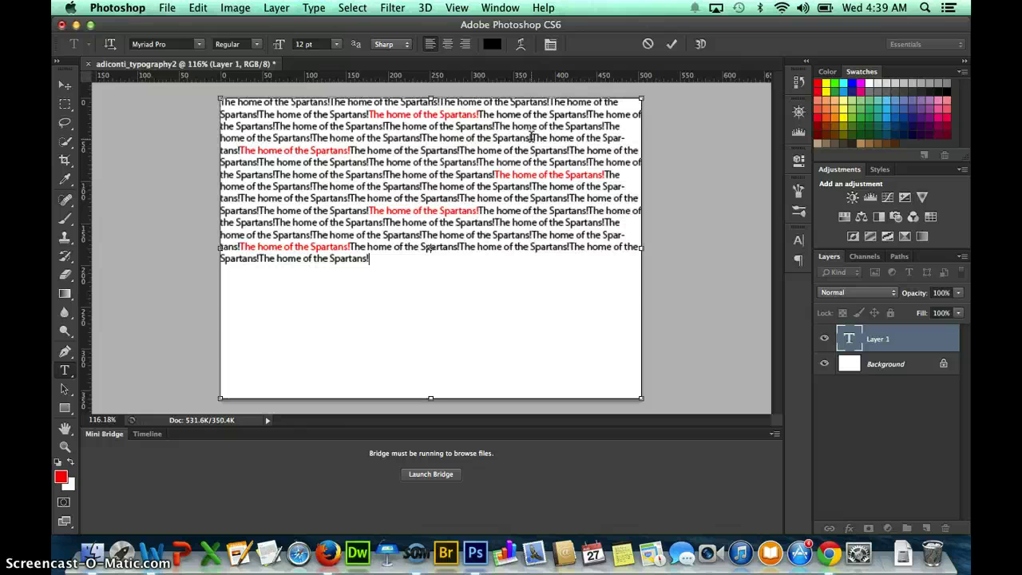
key("super+v")
key("super+v")
key("super+v")
key("super+v")
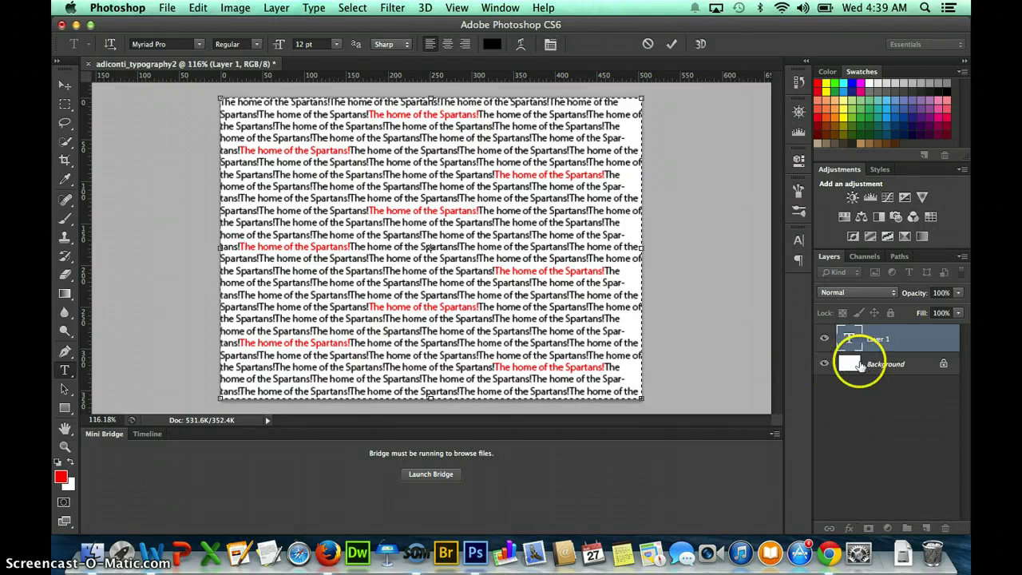
left_click(891, 316)
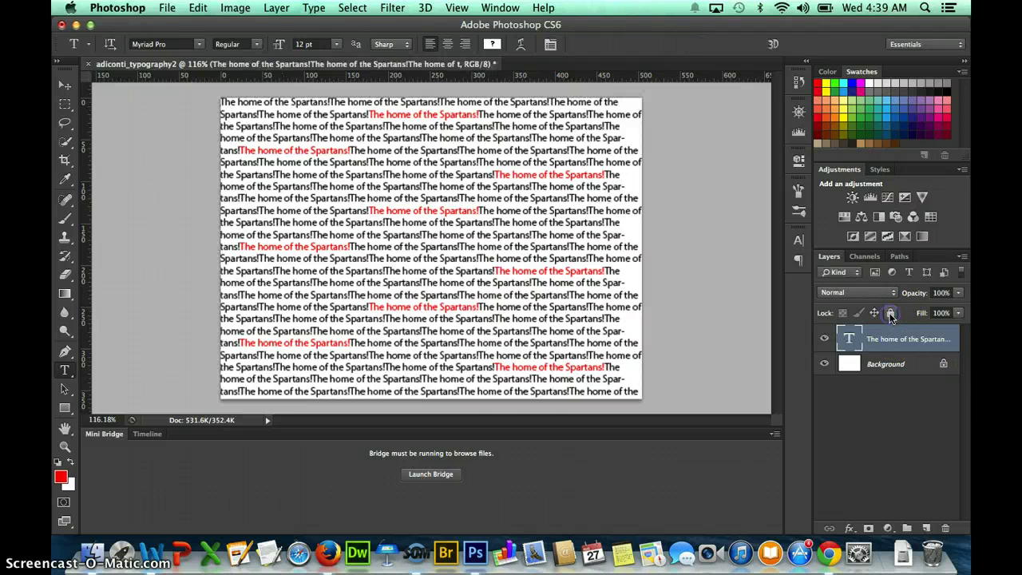
Hide the text layer containing the repeated "The home of the Spartans!" sentences.
left_click(824, 339)
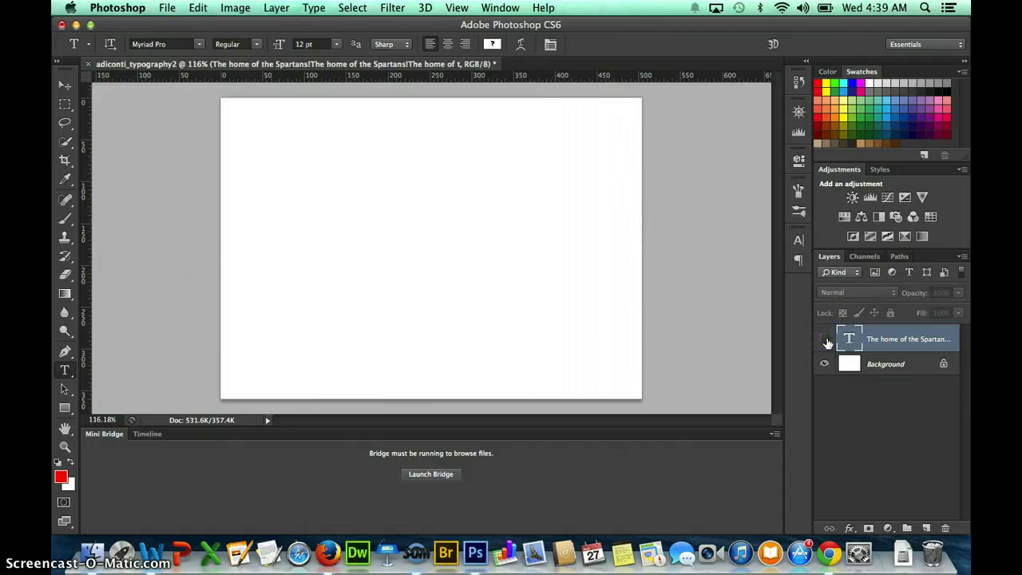
left_click(824, 339)
left_click(824, 340)
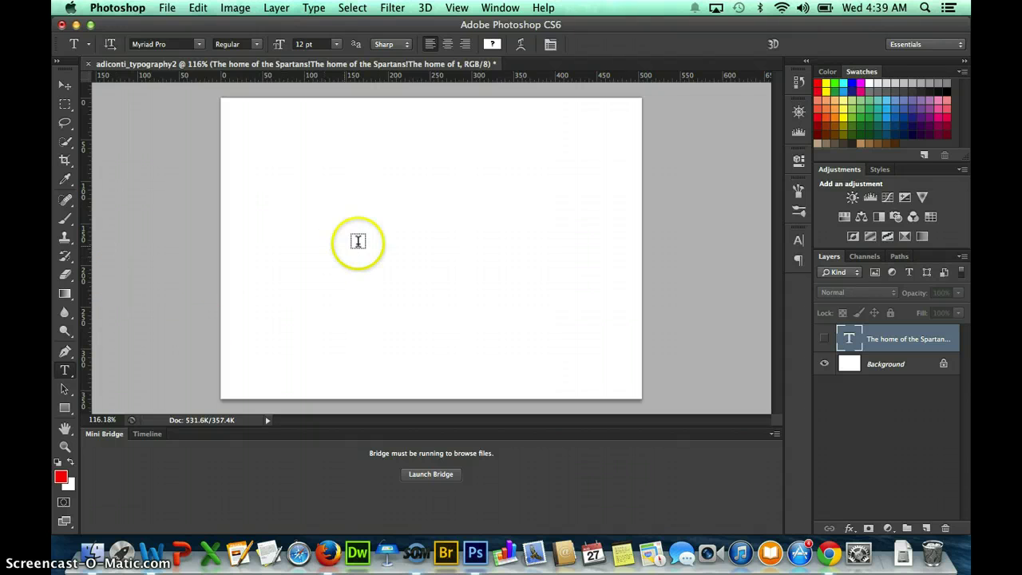
Start a new point text on the blank canvas, turn on All Caps and enter "LCHS".
left_click(402, 228)
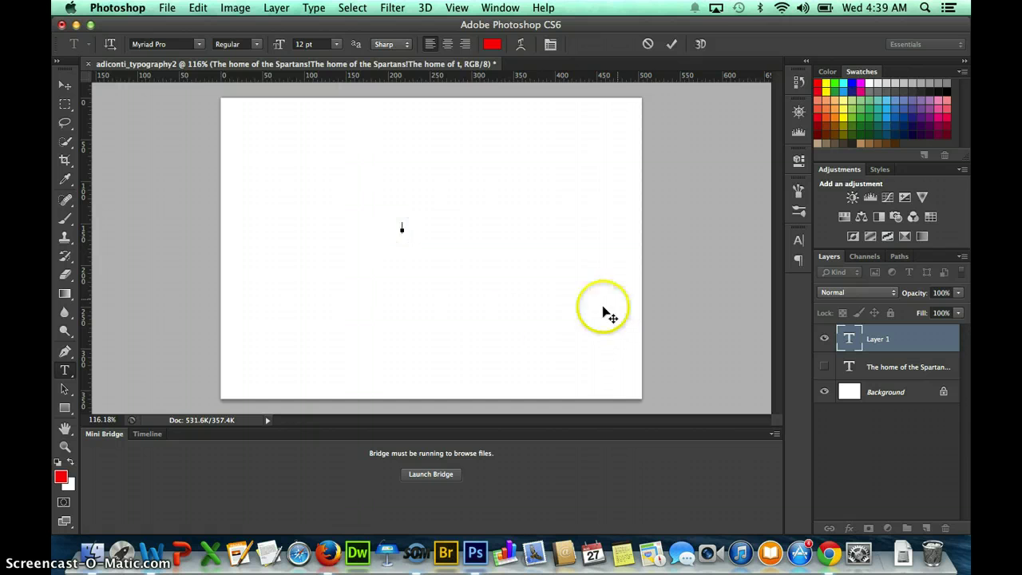
mouse_move(467, 314)
left_mouse_down()
mouse_move(468, 248)
mouse_move(390, 269)
mouse_move(471, 327)
left_mouse_up()
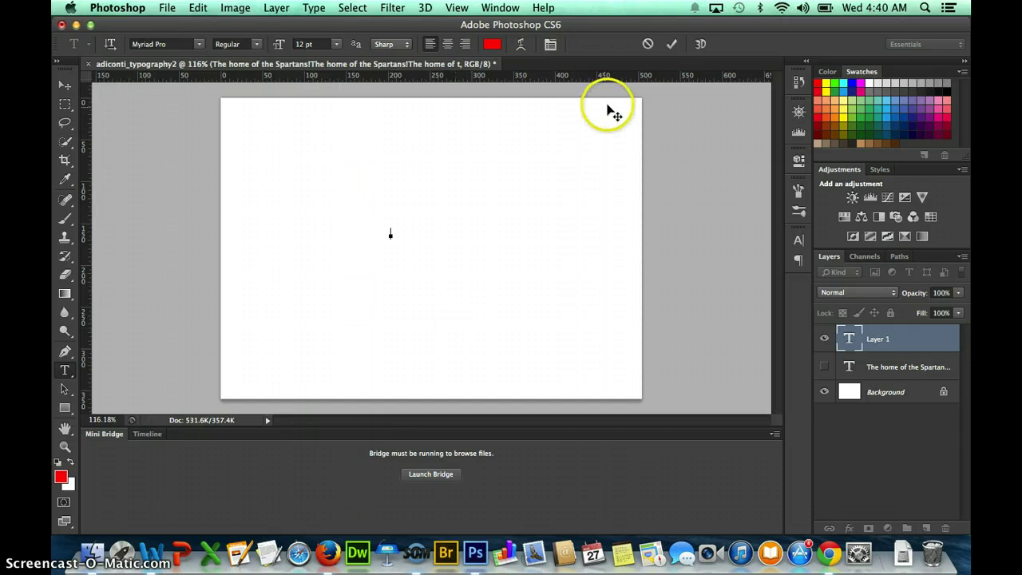
left_click(550, 44)
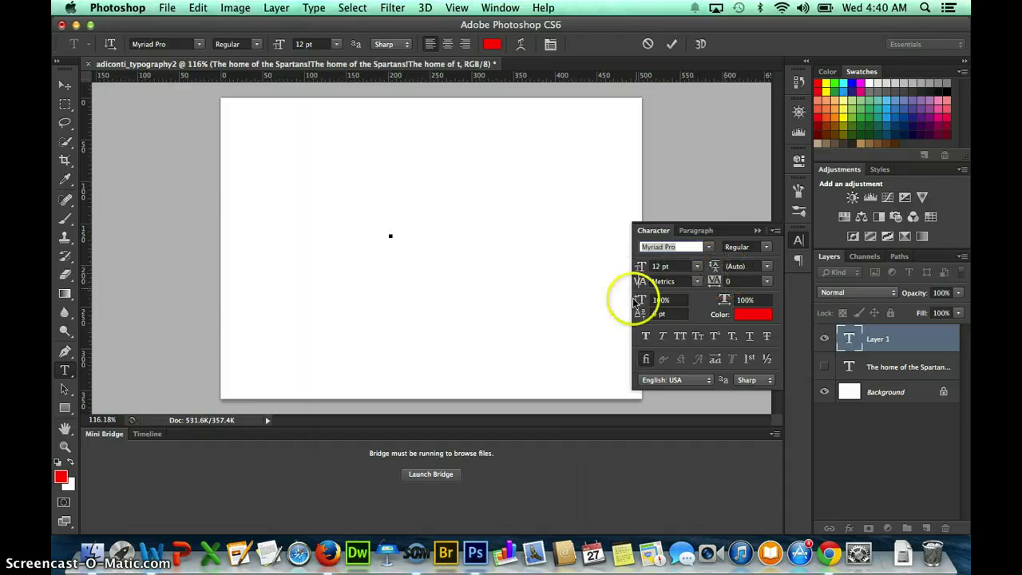
left_click(681, 336)
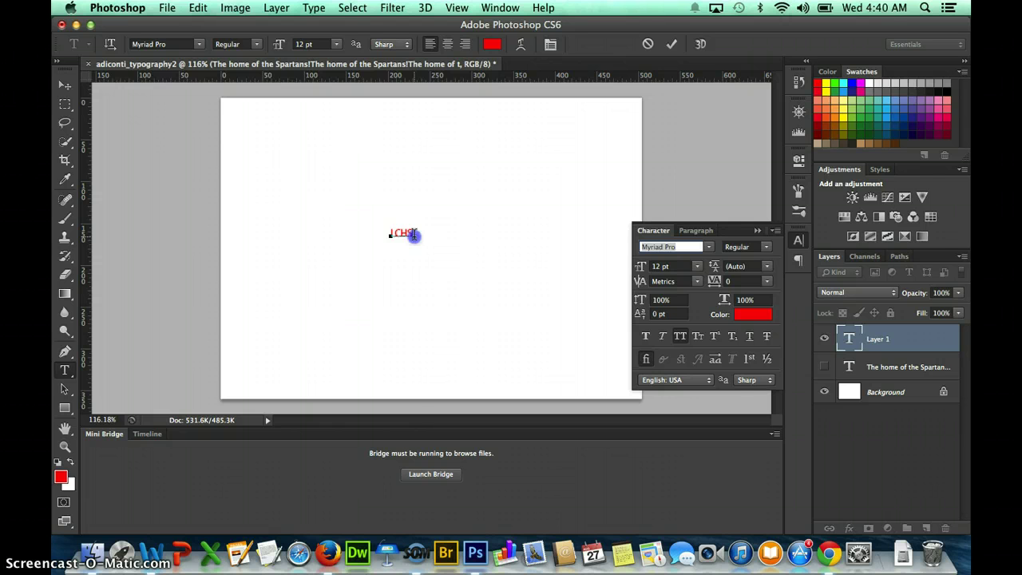
Change the color of the LCHS text to black (000000).
left_click(751, 319)
left_click_drag(502, 313, 553, 345)
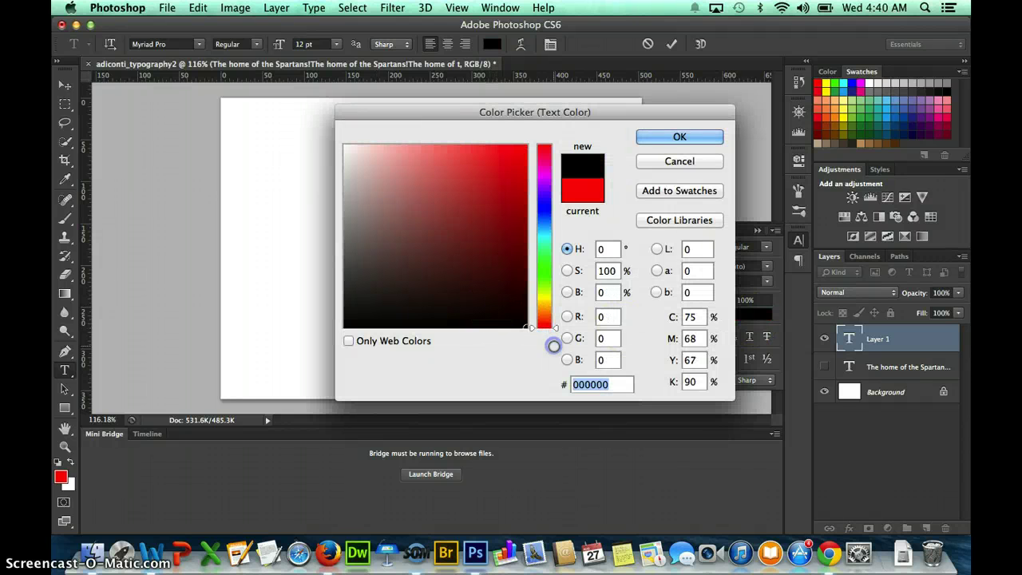
left_click(674, 137)
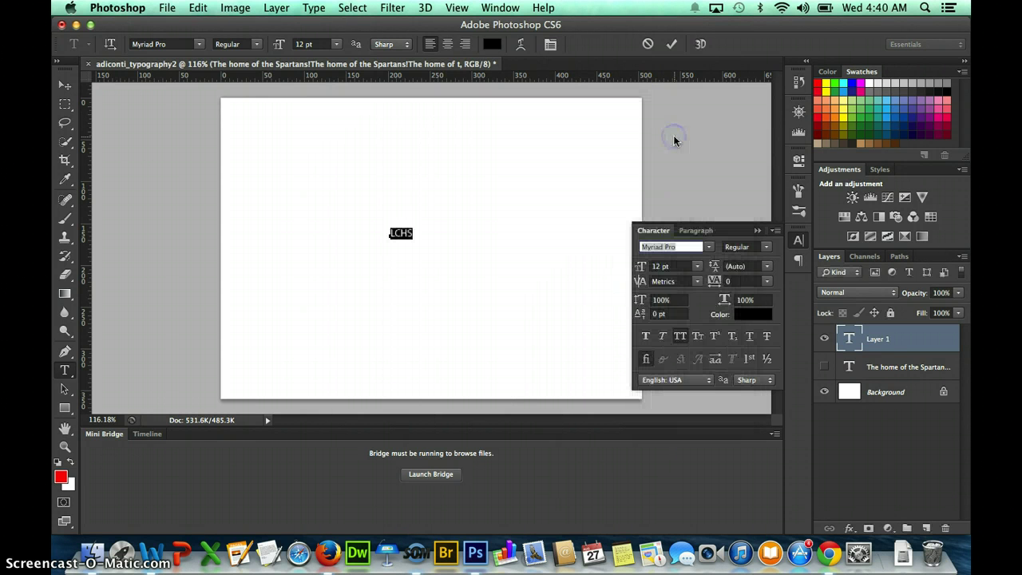
Enlarge the LCHS text to 196 pt and reposition it near the middle of the canvas.
left_click(643, 269)
left_click_drag(642, 268, 729, 268)
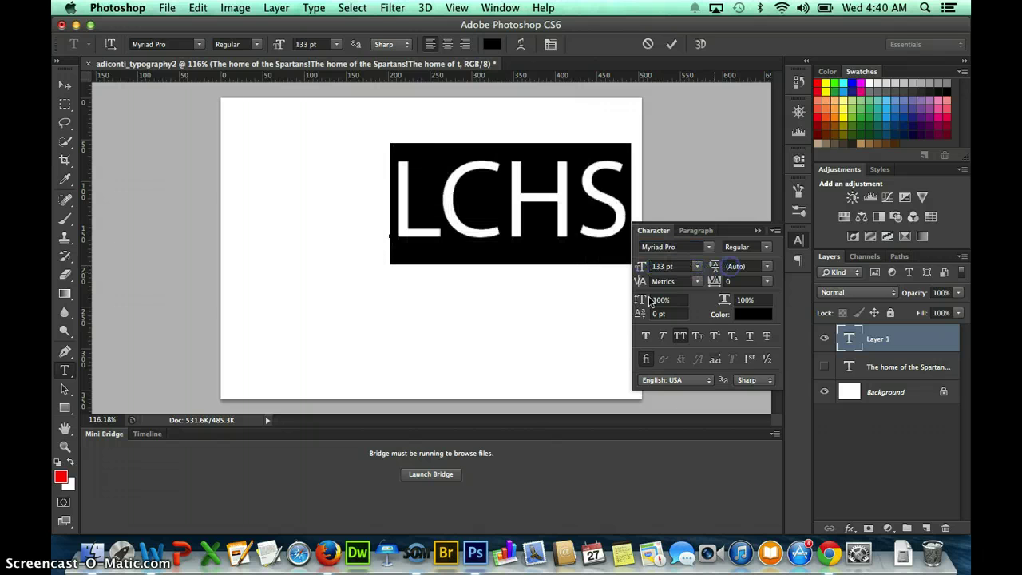
left_click_drag(556, 340, 468, 367)
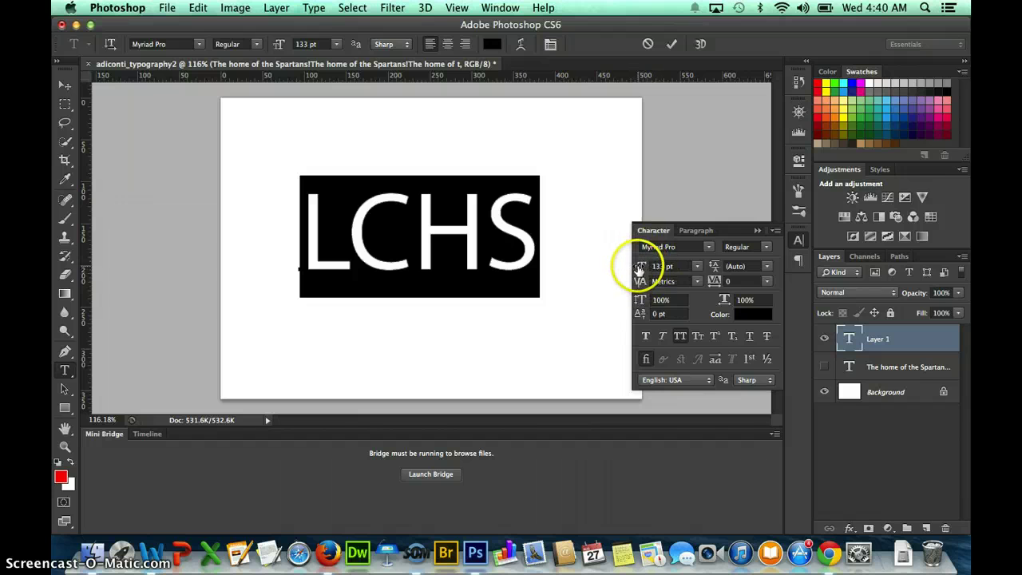
left_click_drag(638, 269, 678, 267)
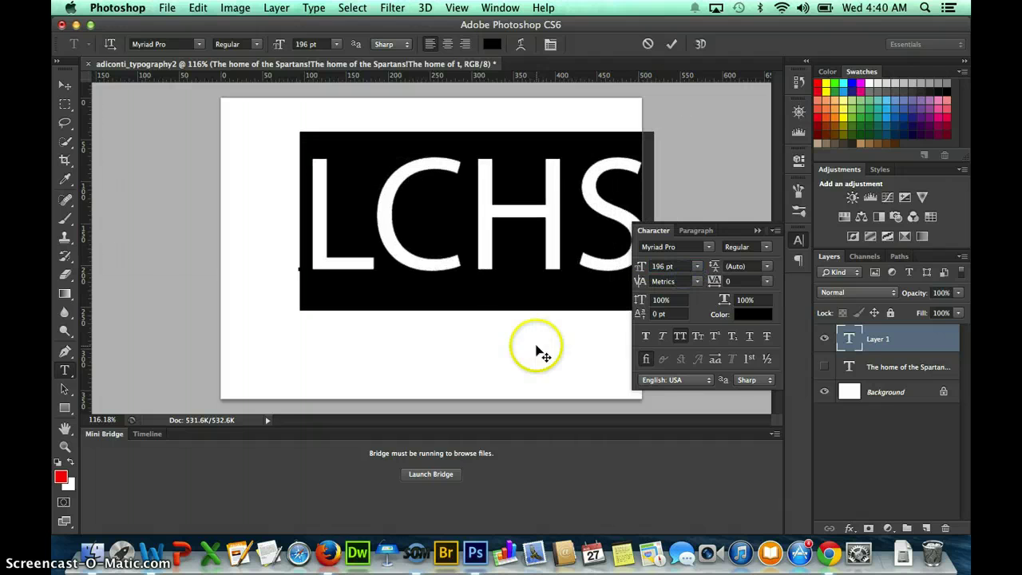
left_click_drag(541, 346, 495, 381)
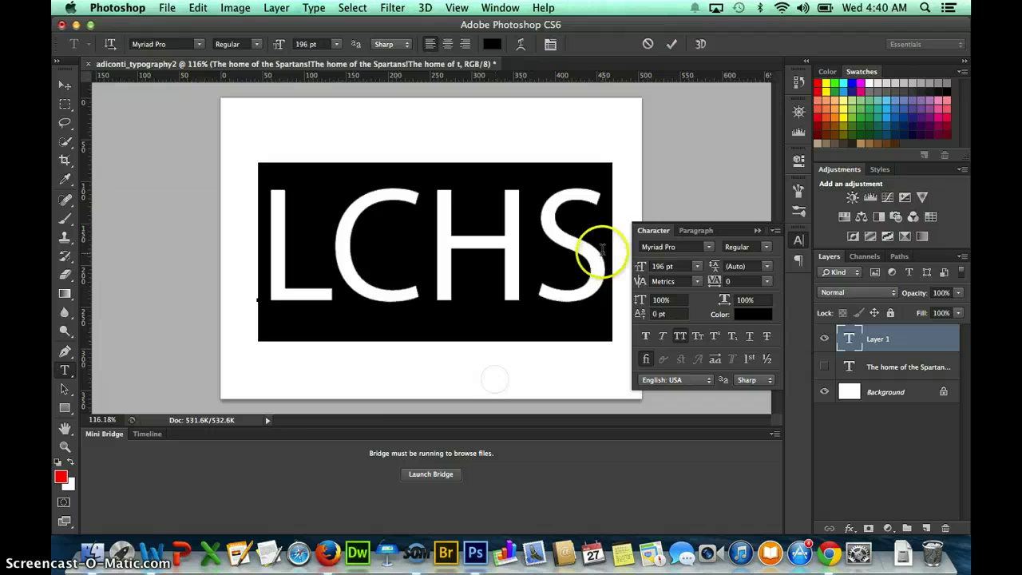
Change the LCHS text's font to Poplar Std and its size to 245 pt.
left_click(708, 247)
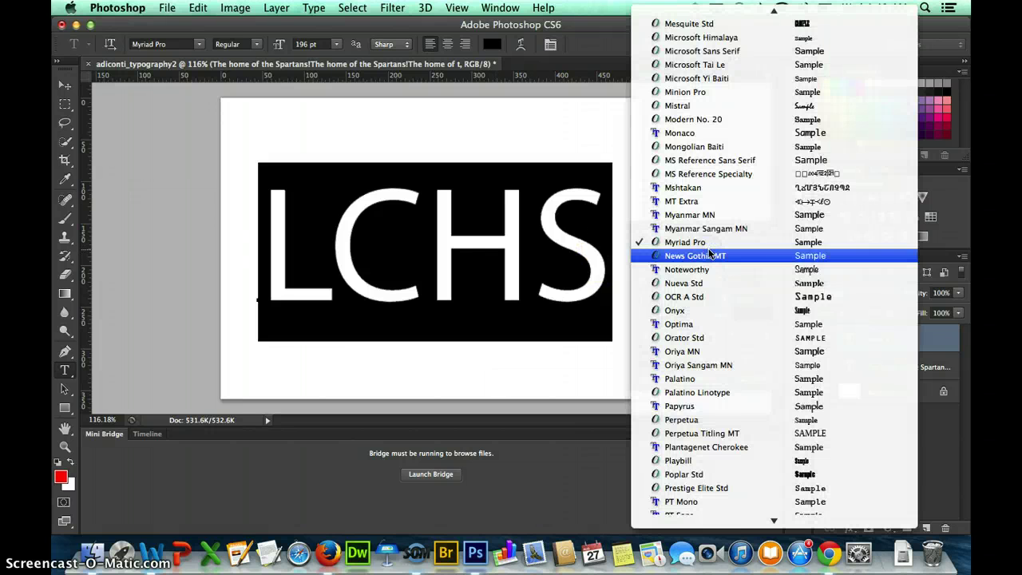
left_click(804, 474)
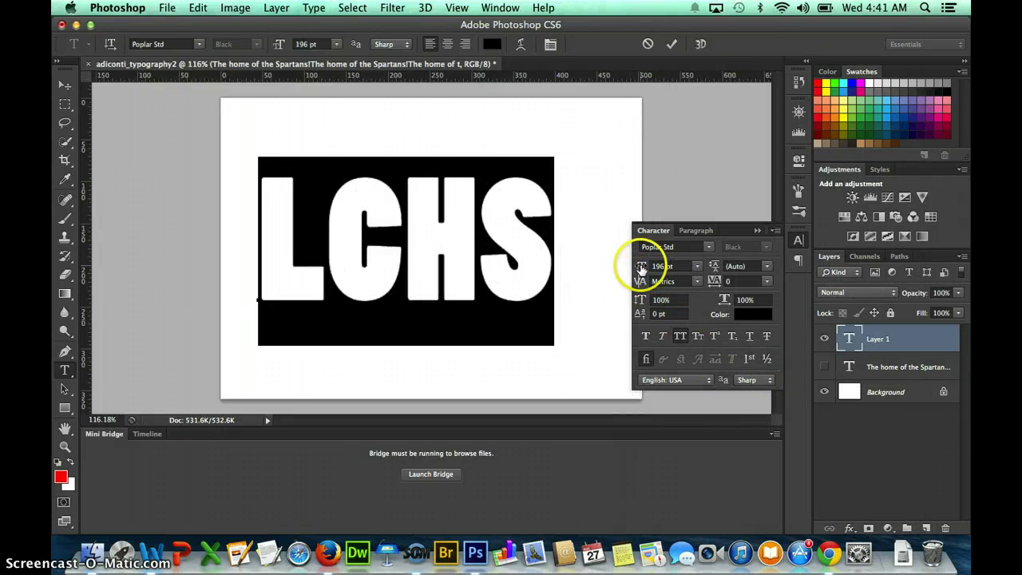
left_click_drag(641, 268, 675, 274)
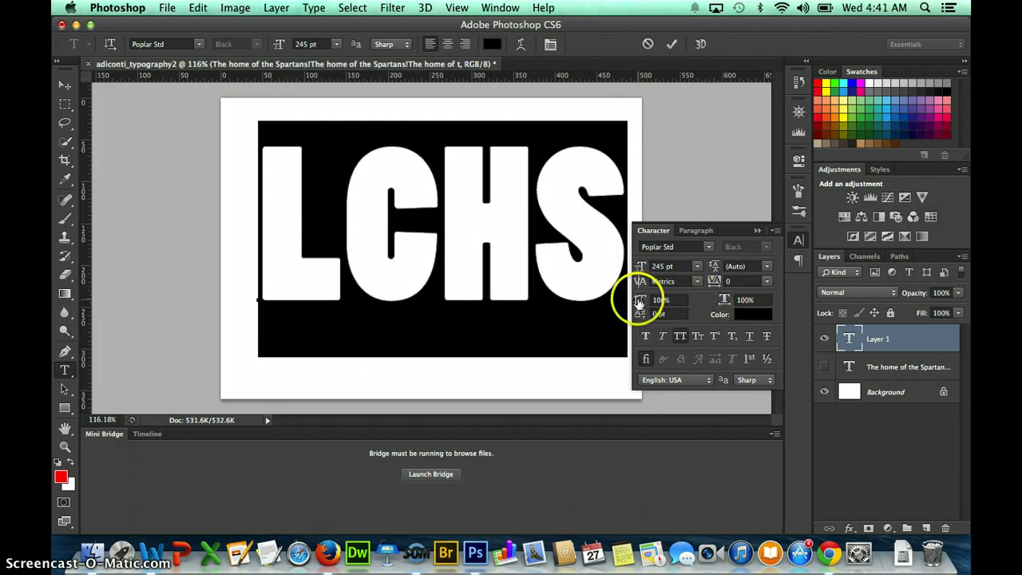
Set the LCHS text's vertical scale to 95%, horizontal scale to 118% and tracking to -60, recenter it, and commit it.
left_click_drag(643, 301, 622, 299)
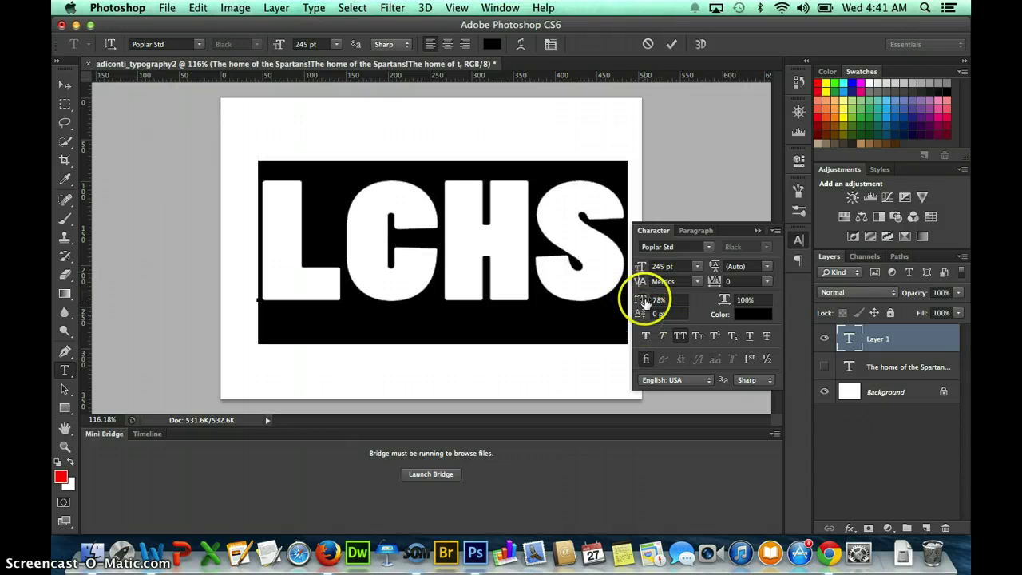
left_click_drag(722, 307, 728, 307)
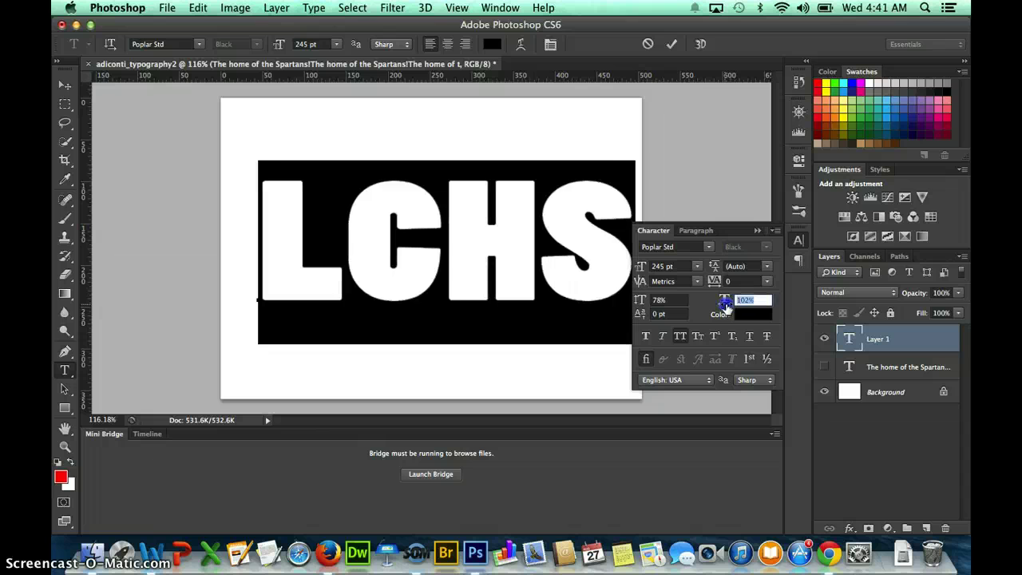
left_click_drag(587, 381, 566, 383)
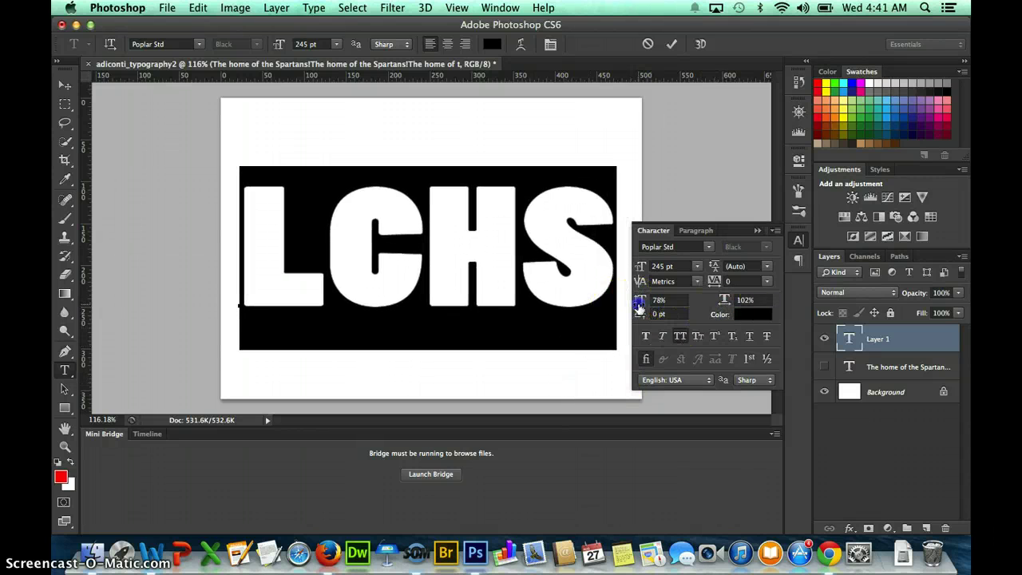
left_click_drag(639, 301, 729, 301)
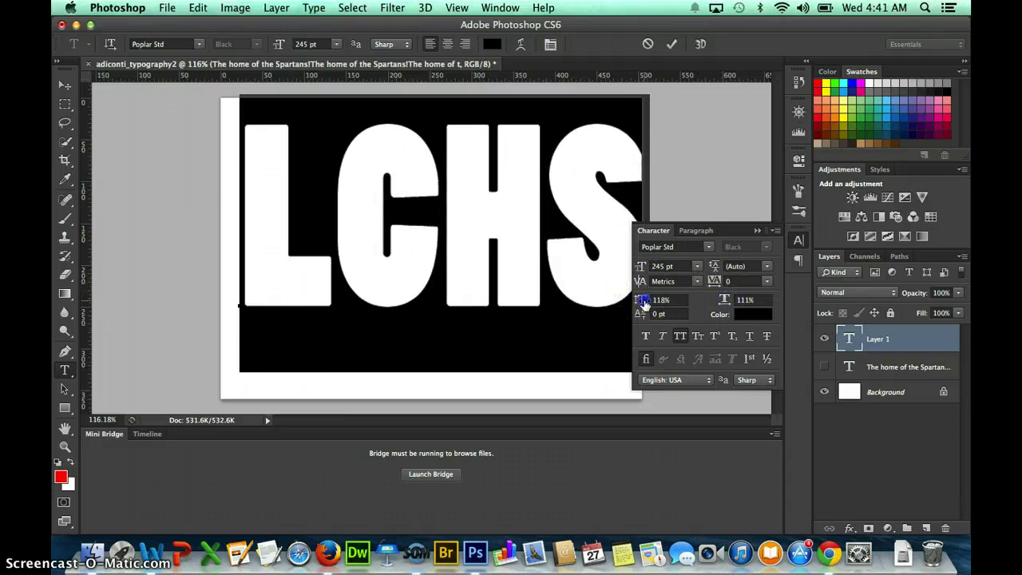
left_click_drag(640, 300, 627, 296)
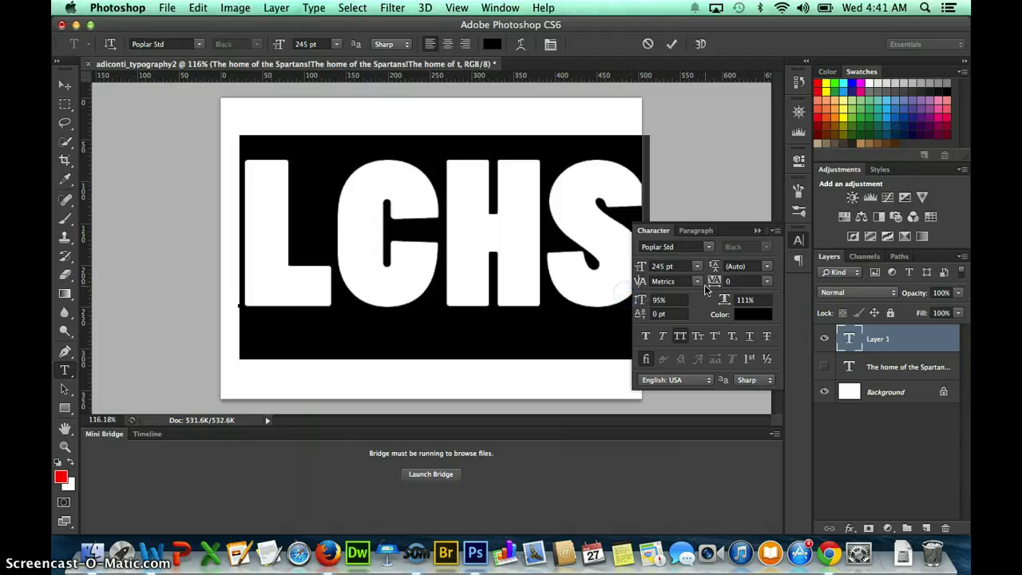
left_click_drag(713, 282, 730, 306)
left_click_drag(518, 383, 517, 391)
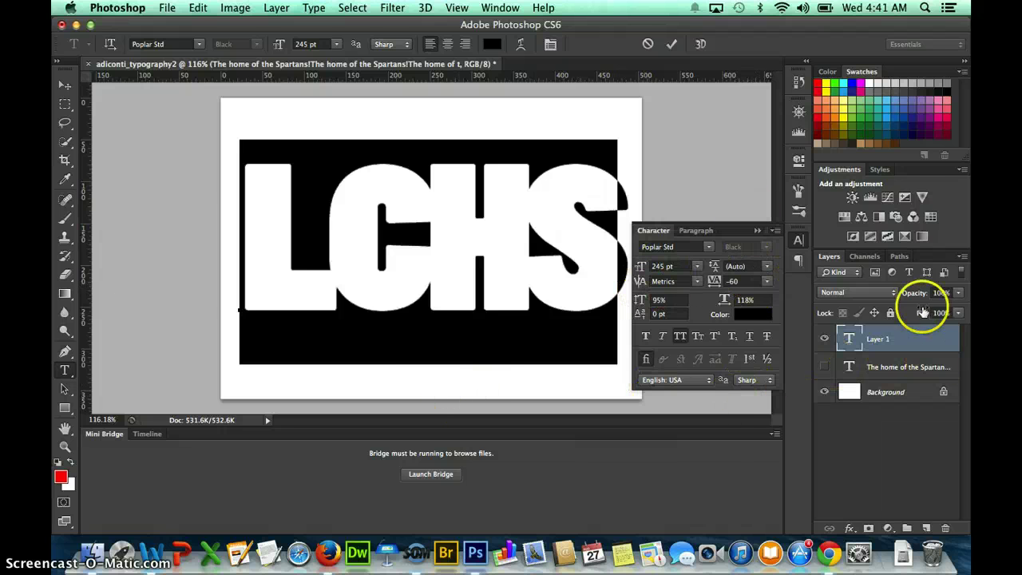
left_click(918, 337)
left_click(904, 344)
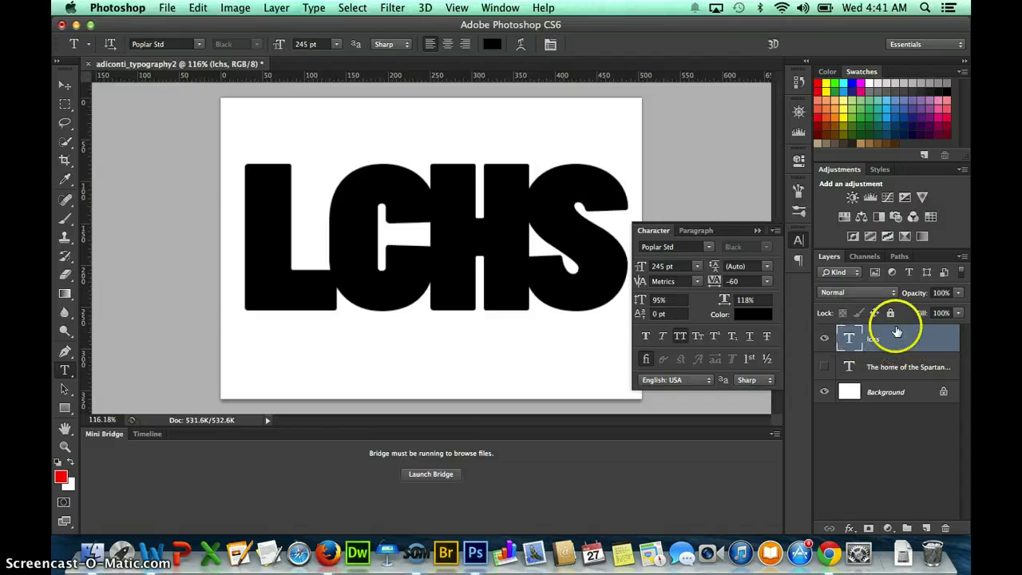
Rasterize the type of the lchs layer.
right_click(922, 339)
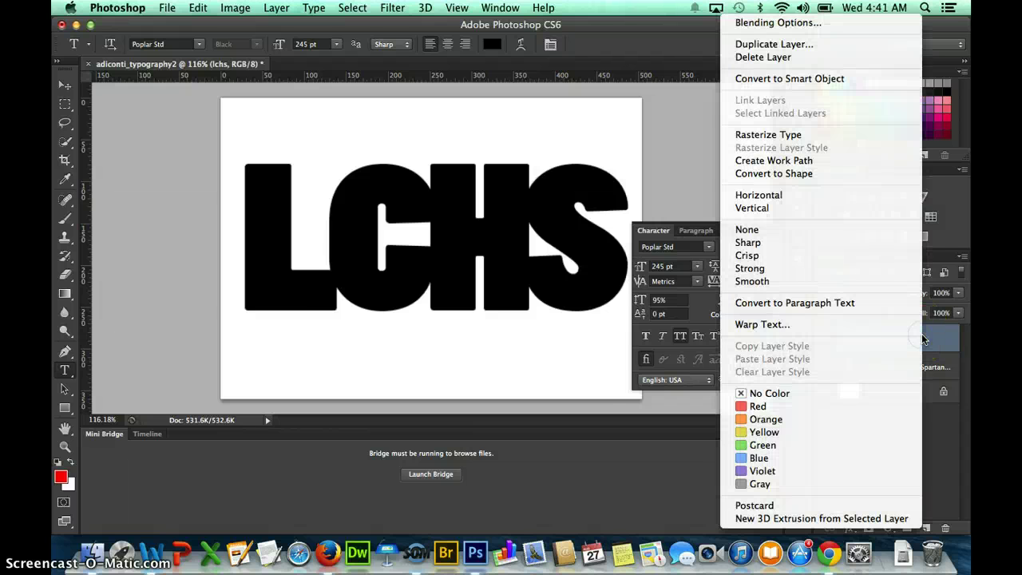
left_click(923, 339)
left_click(926, 345)
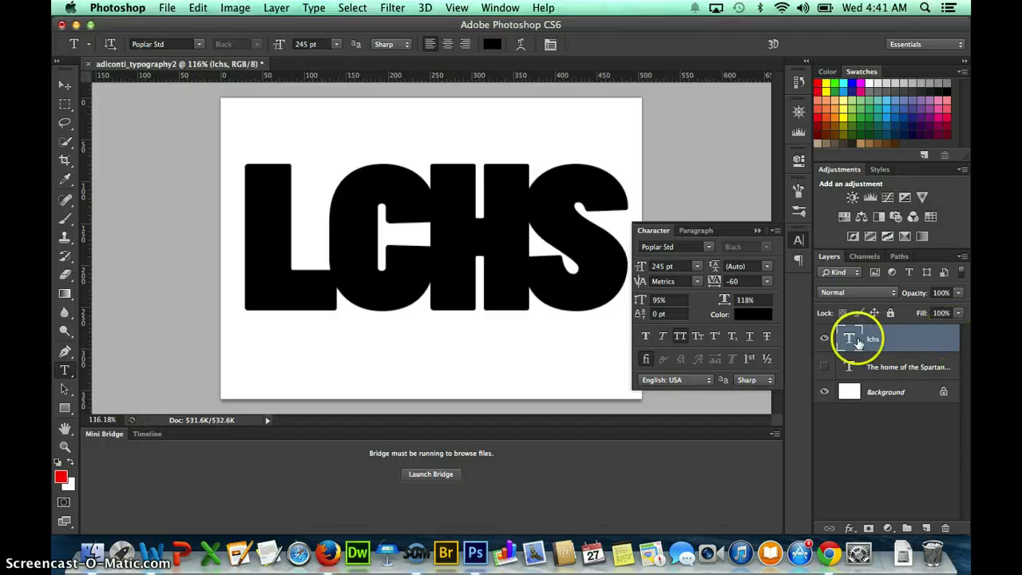
right_click(946, 339)
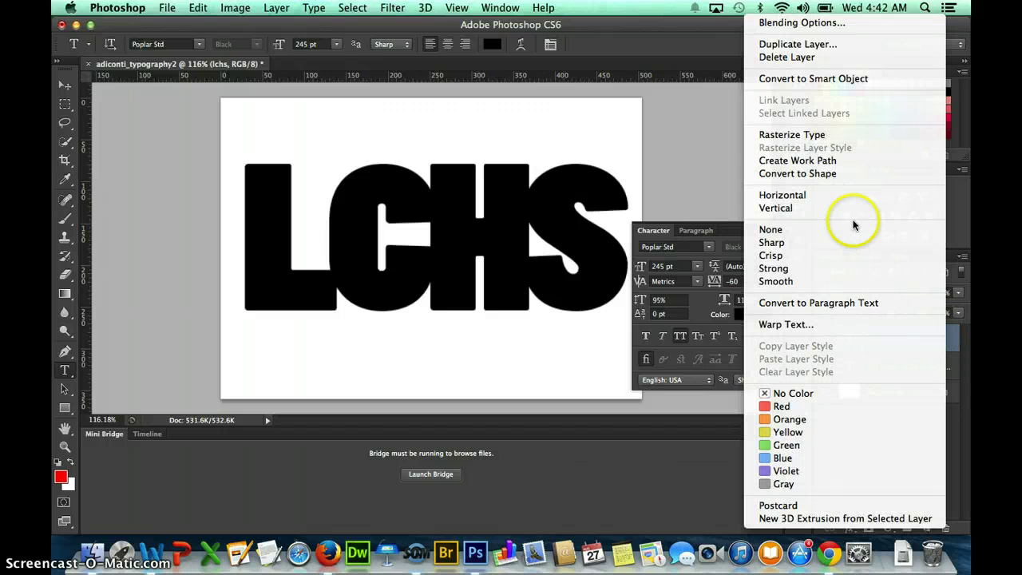
left_click(813, 136)
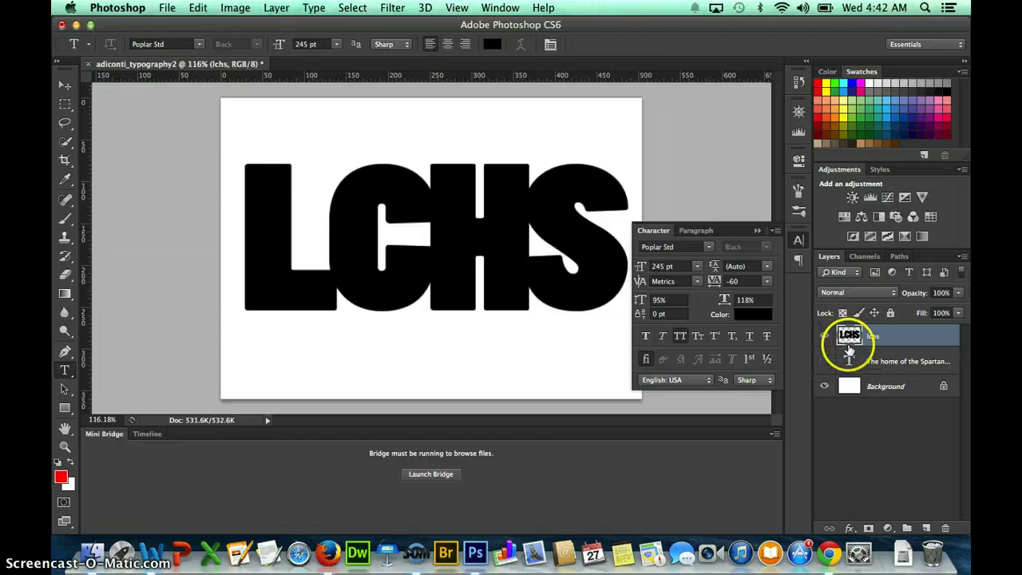
Set the layer thumbnails to the largest size in the Layers Panel Options.
left_click(961, 260)
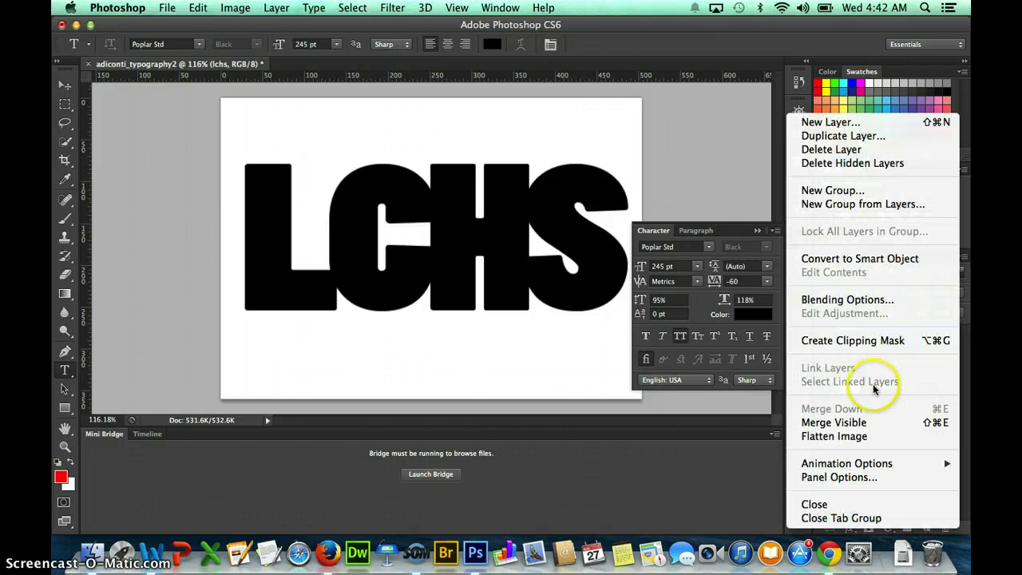
left_click(829, 477)
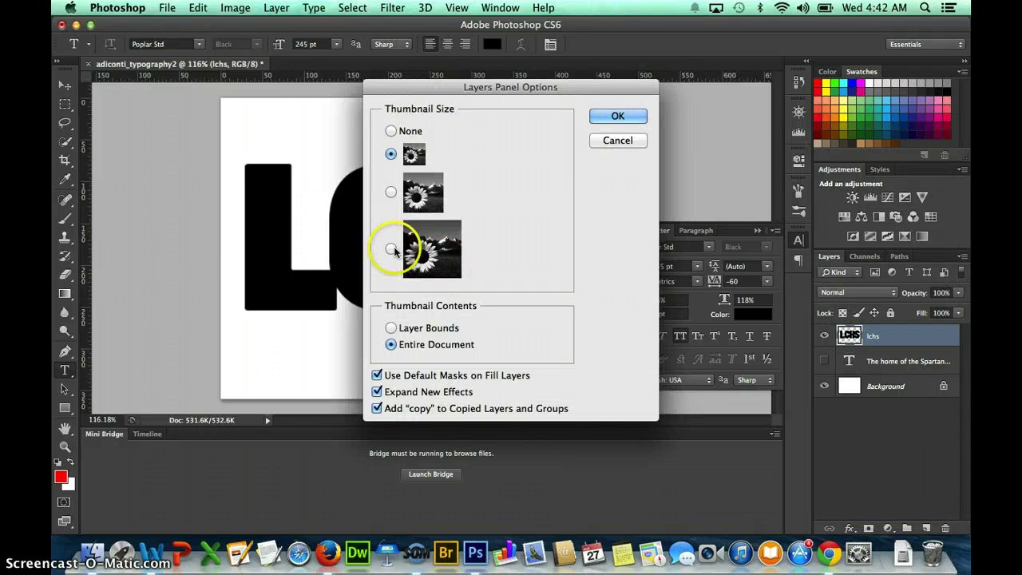
left_click(391, 249)
left_click(618, 116)
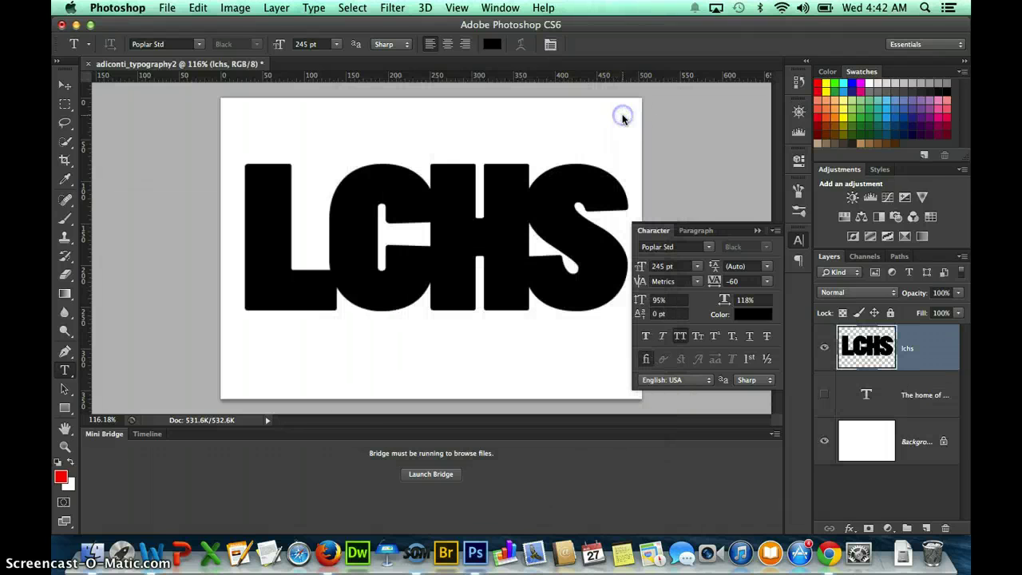
Lock the transparent pixels of the lchs layer.
left_click_drag(866, 393, 857, 367)
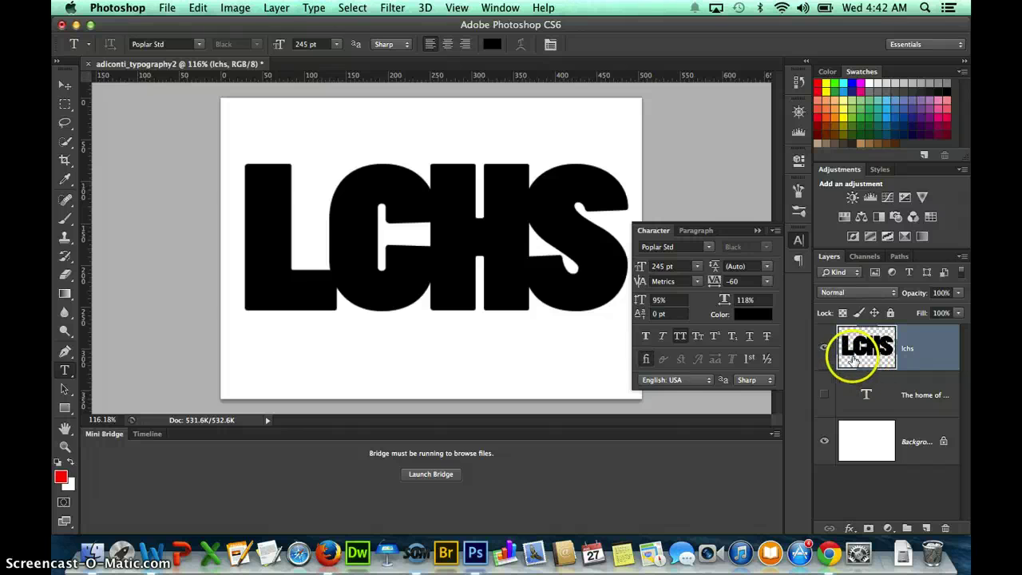
left_click(843, 313)
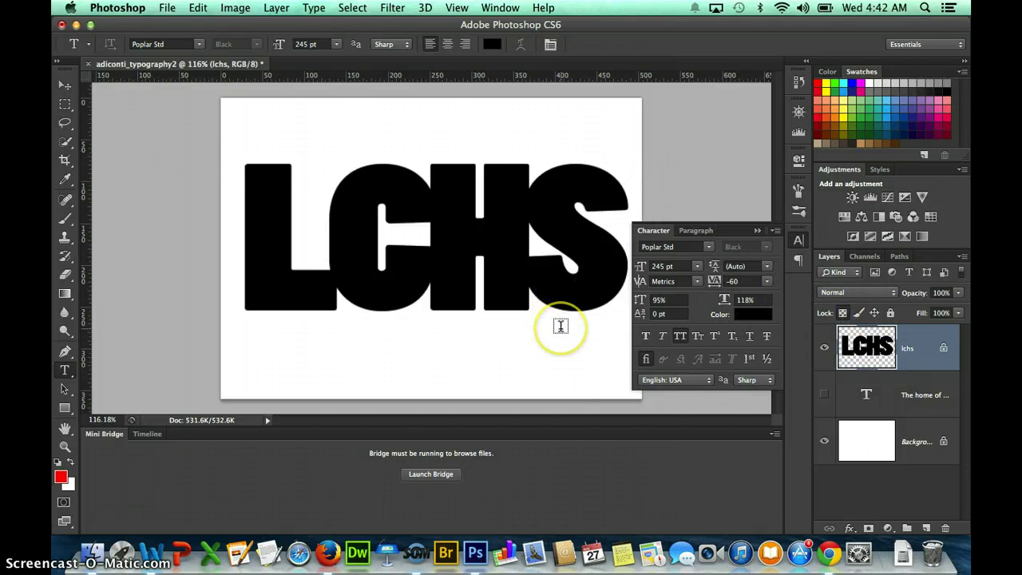
Free-transform the LCHS lettering, rotating it about 21° counterclockwise and keeping it within the canvas.
key("super+t")
left_click_drag(568, 342, 582, 285)
left_click_drag(570, 251, 565, 265)
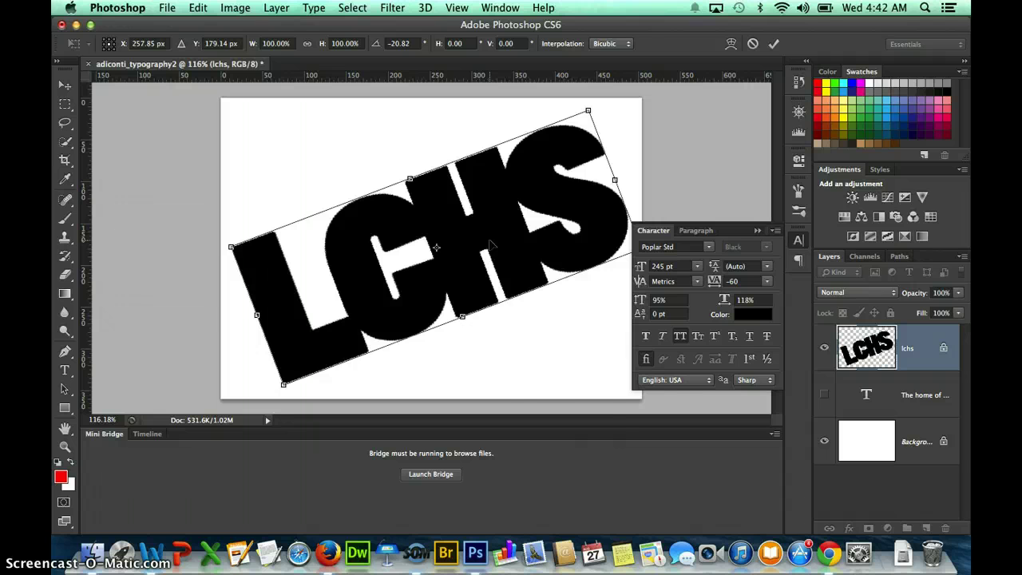
Apply a Perspective transform to the LCHS lettering, narrowing its upper edge and widening its lower edge past the canvas sides.
right_click(490, 242)
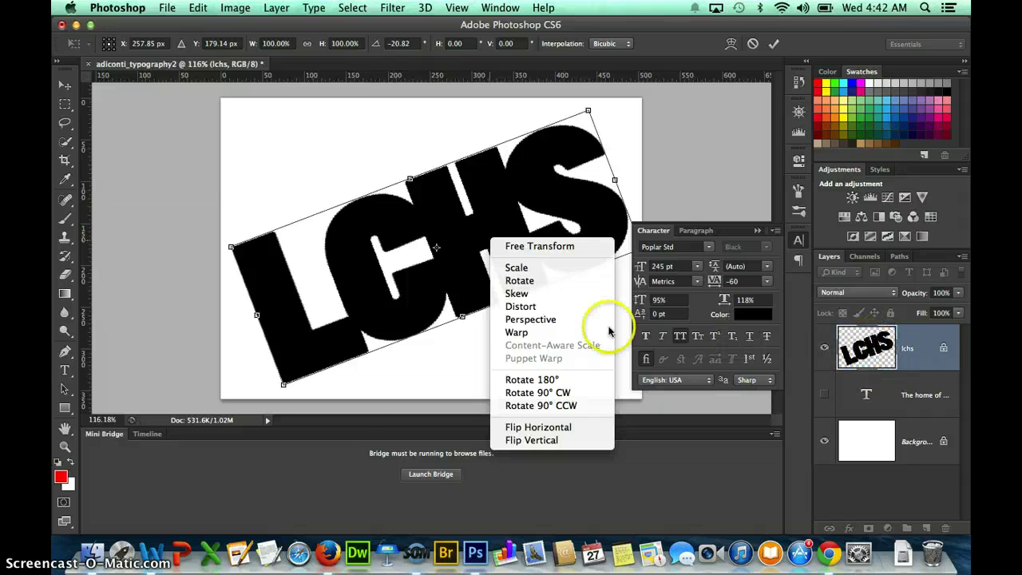
left_click(531, 319)
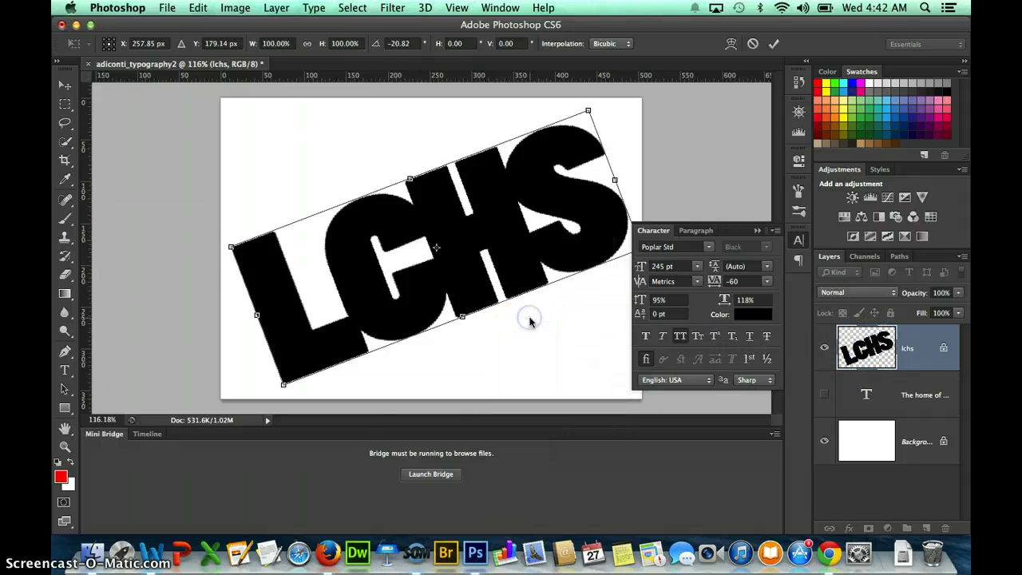
left_click_drag(230, 248, 283, 184)
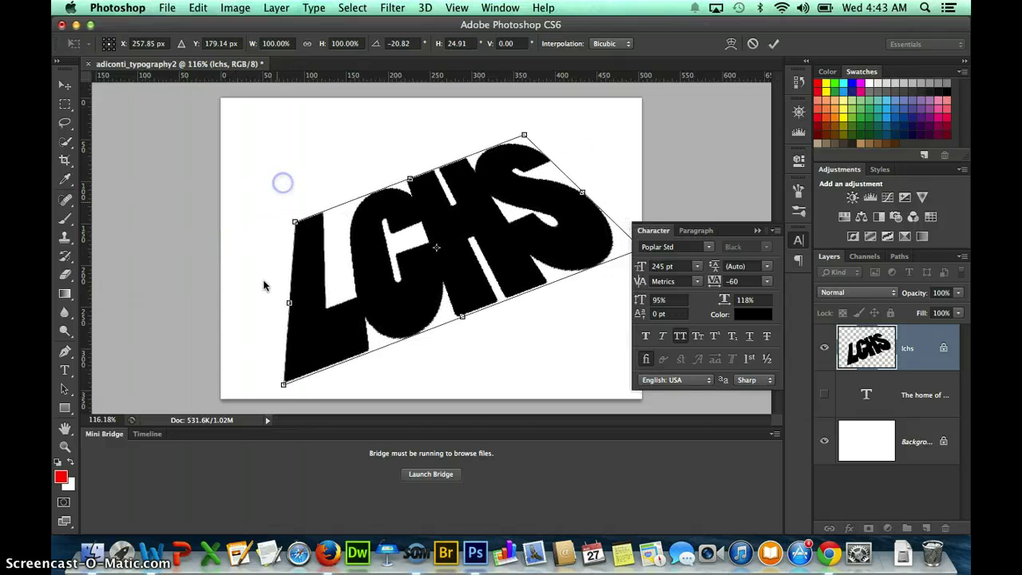
left_click_drag(284, 385, 286, 346)
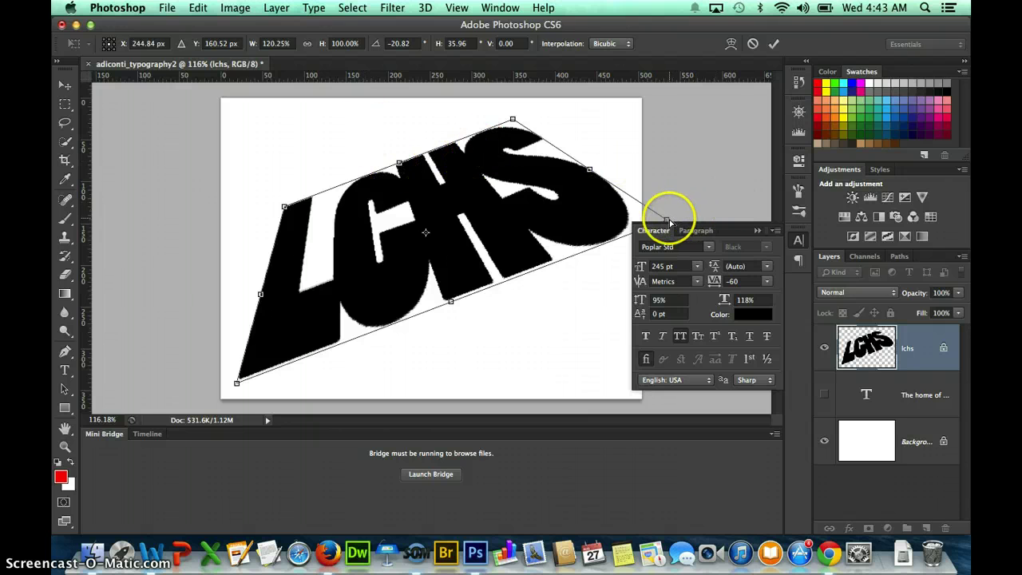
left_click(756, 231)
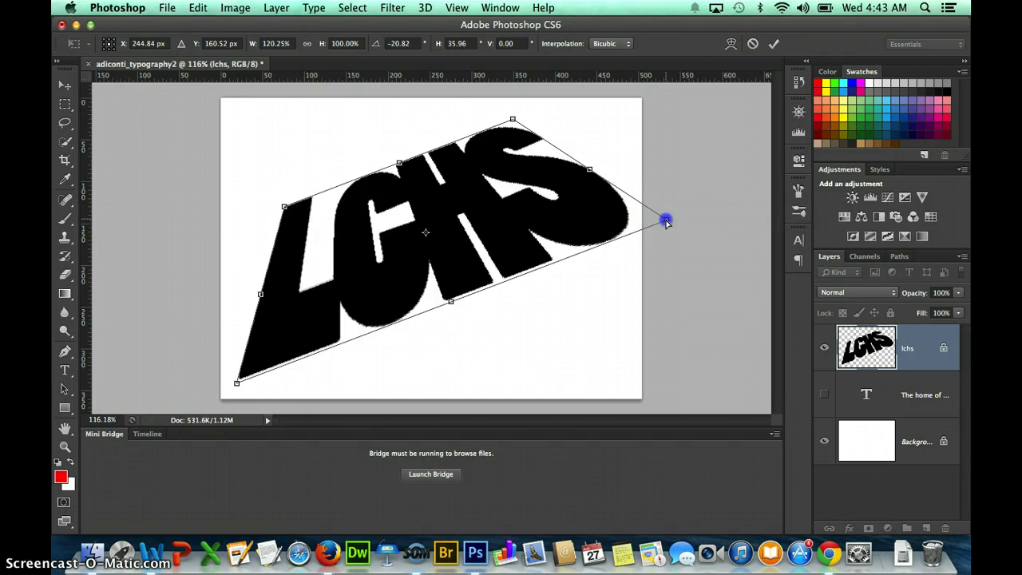
left_click_drag(666, 223, 709, 208)
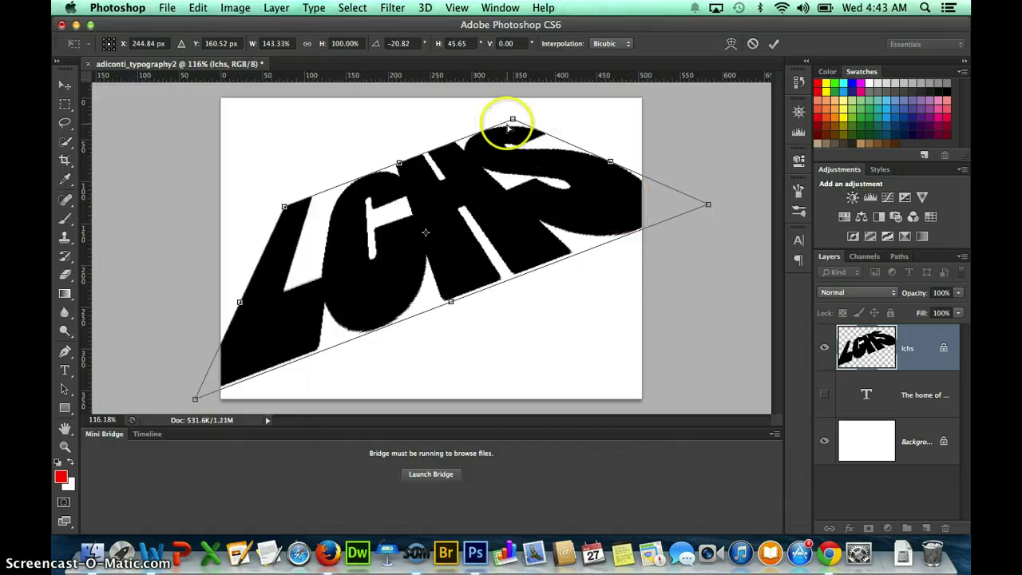
Distort the LCHS lettering by pulling its upper-left corner up and inward, and commit the transform.
right_click(390, 280)
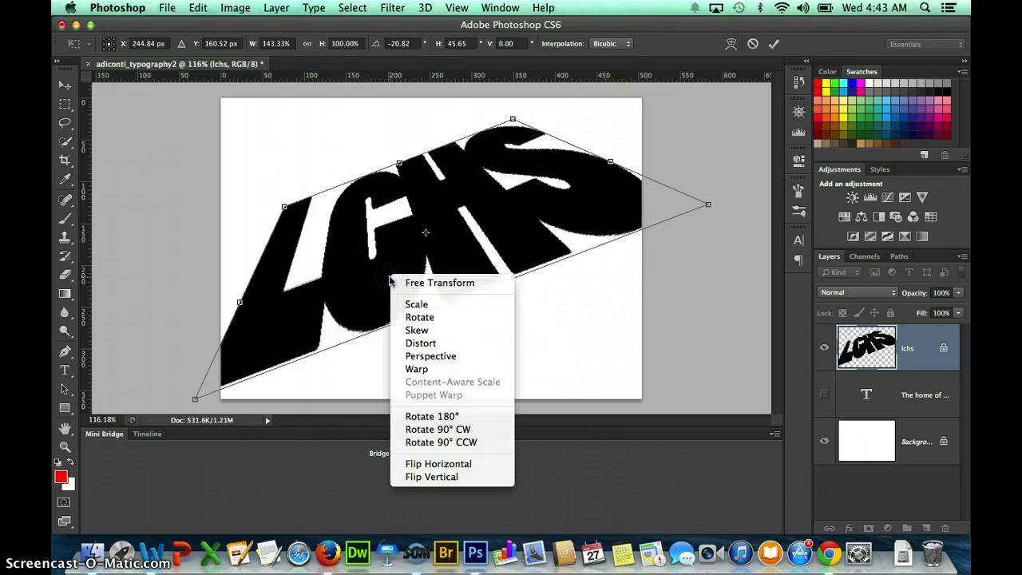
left_click(421, 343)
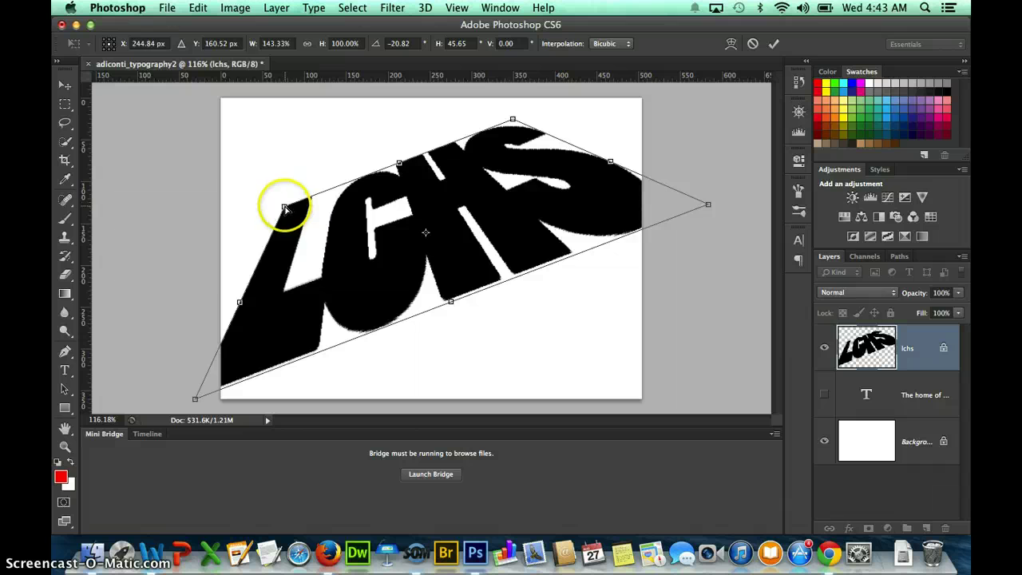
left_click_drag(288, 205, 315, 171)
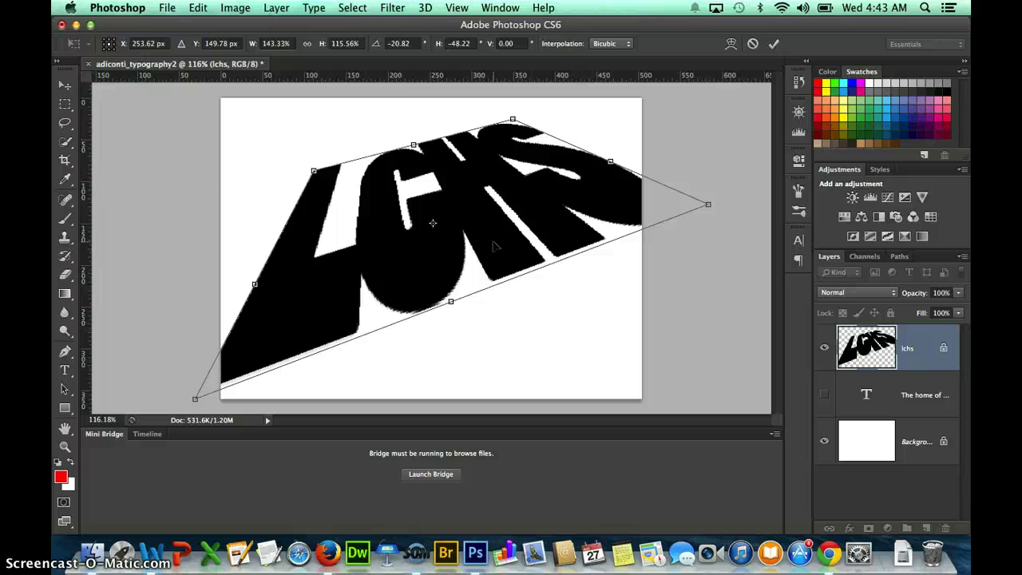
key("Return")
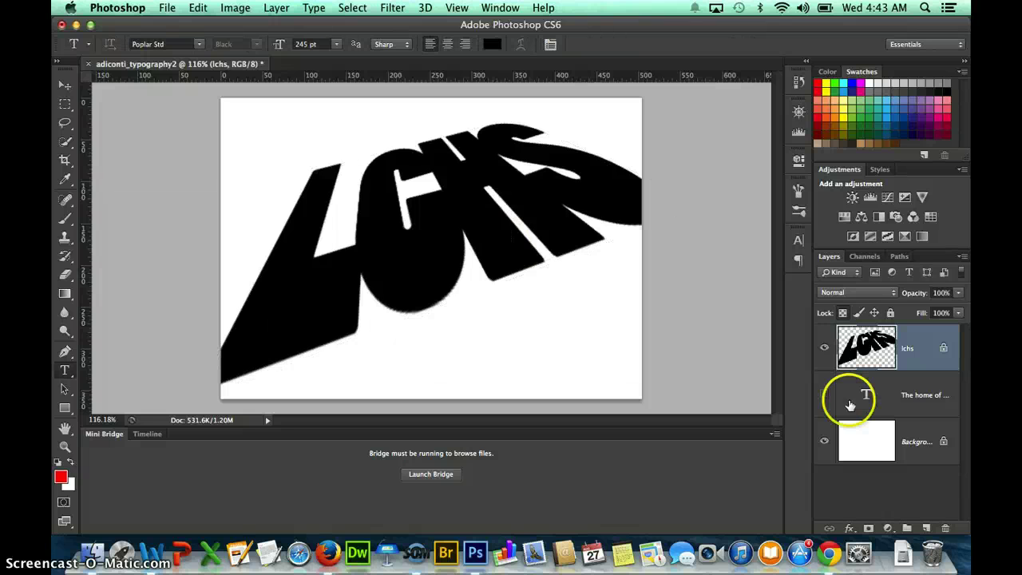
Move the "The home of the Spartans!" text layer above the lchs layer and make it visible.
left_click(933, 406)
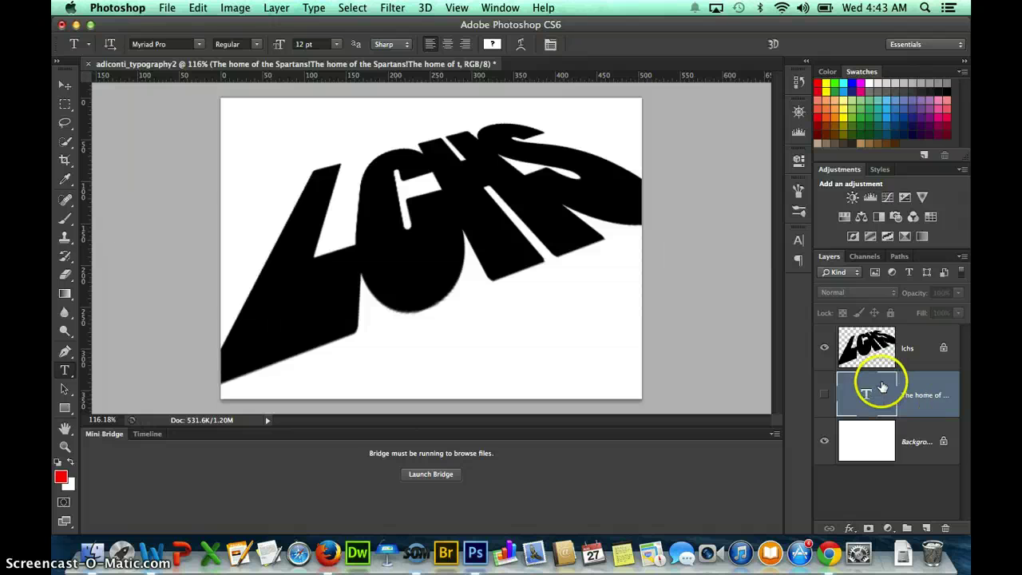
left_click_drag(937, 407, 909, 327)
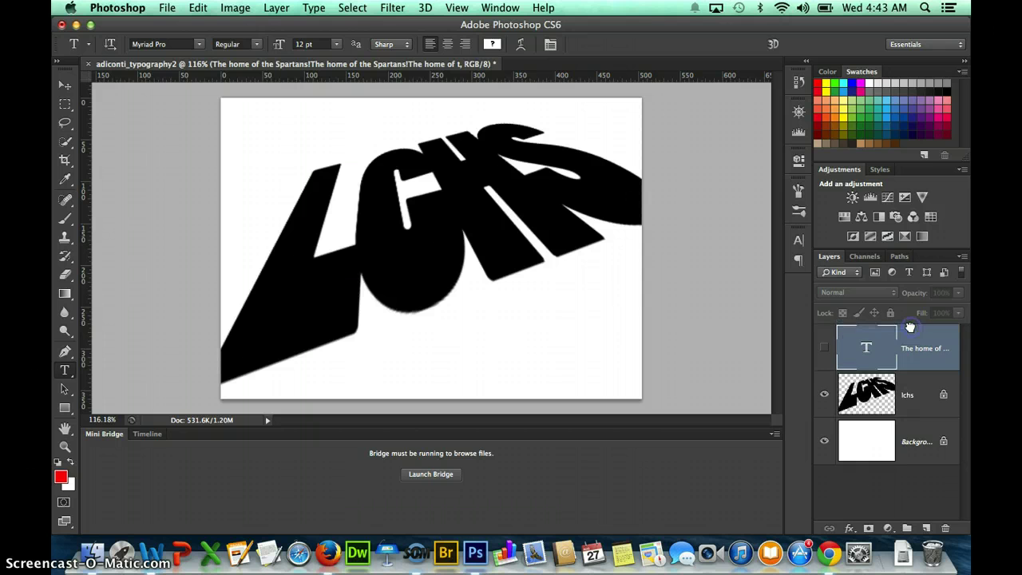
left_click(824, 343)
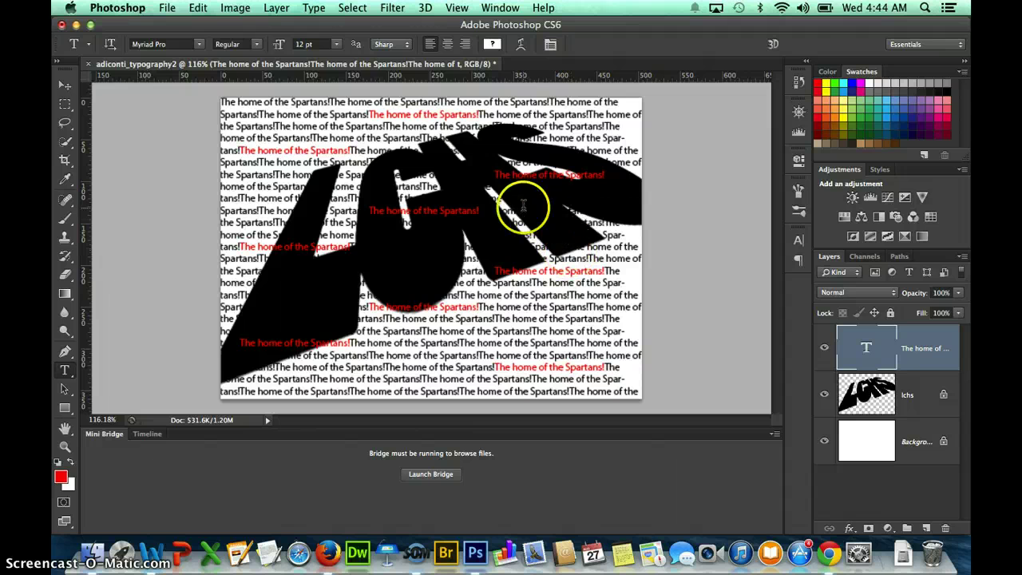
Create a clipping mask that clips the "The home of the Spartans!" text to the lchs layer.
left_click(277, 7)
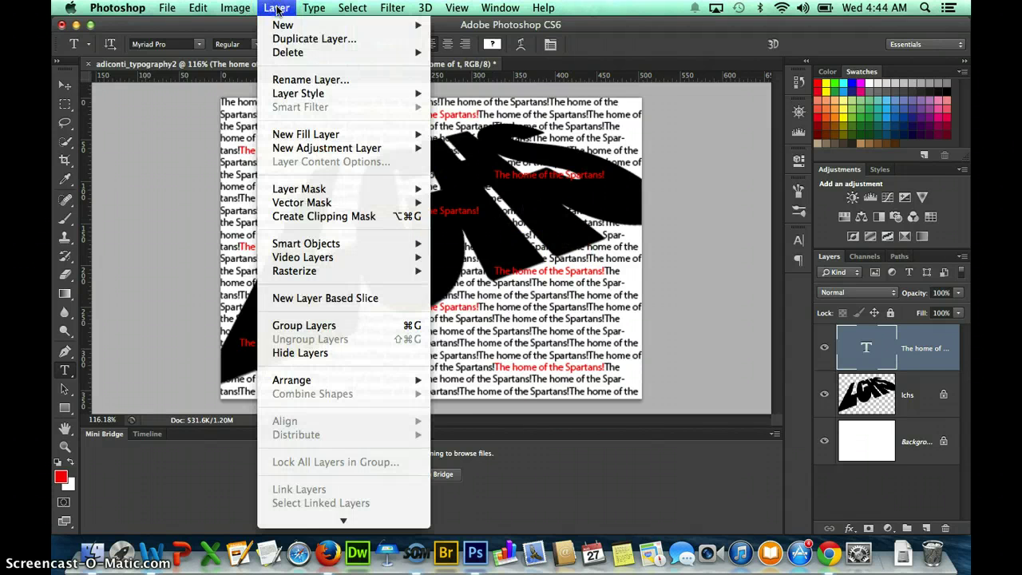
left_click(277, 8)
left_click(922, 369)
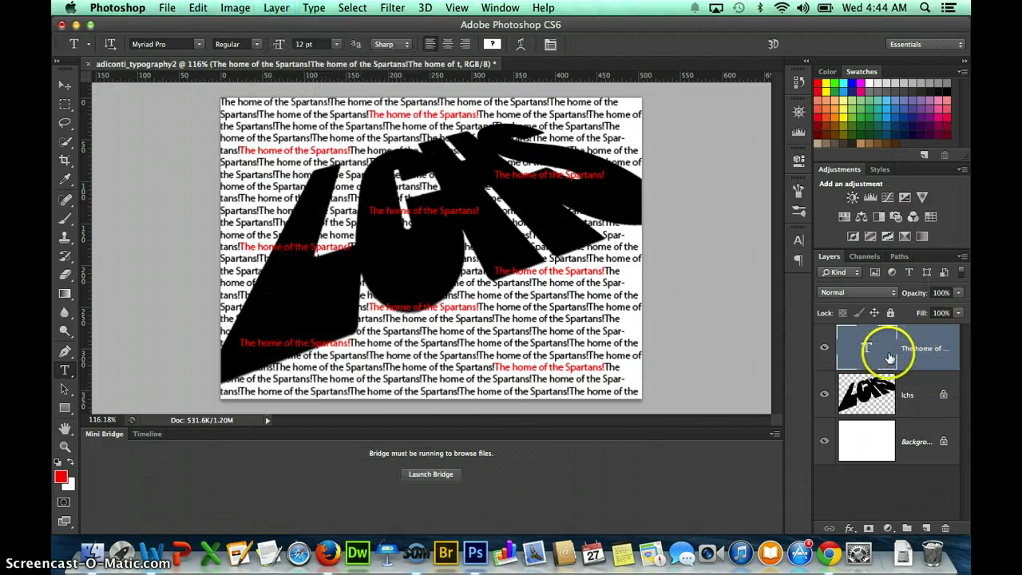
left_click(277, 8)
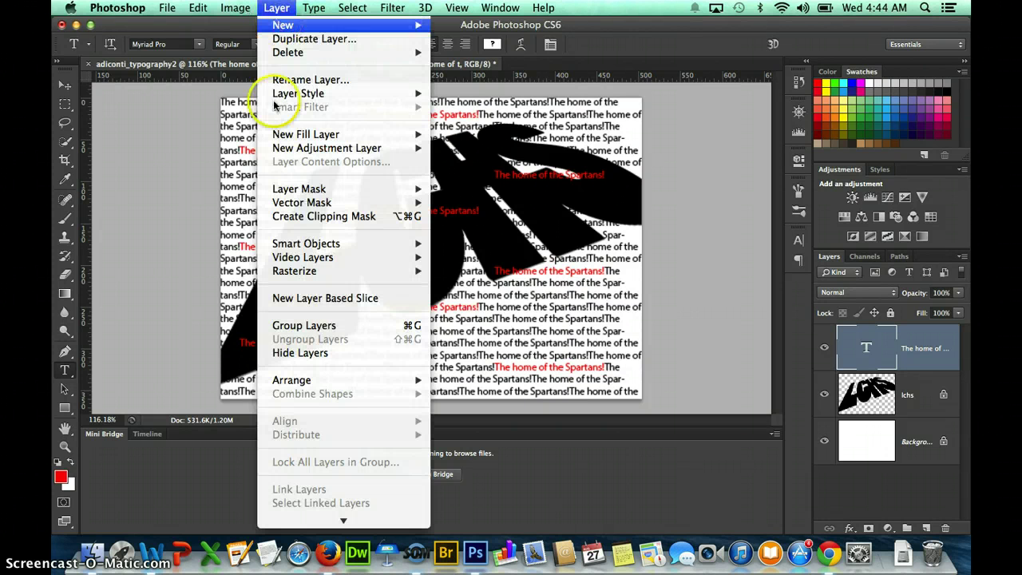
left_click(296, 216)
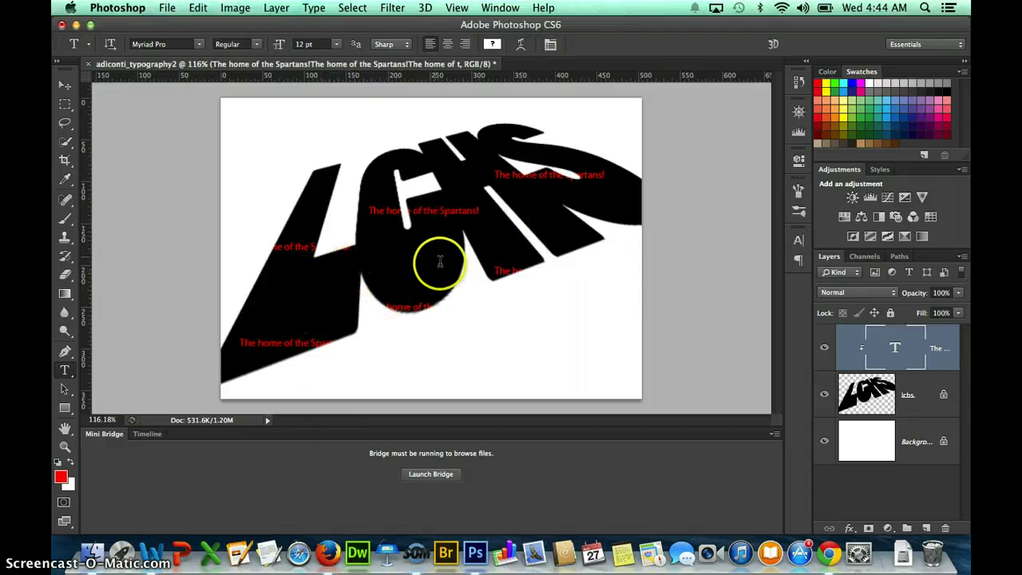
Select the lchs layer and toggle its transparent-pixel lock off and back on.
left_click(870, 408)
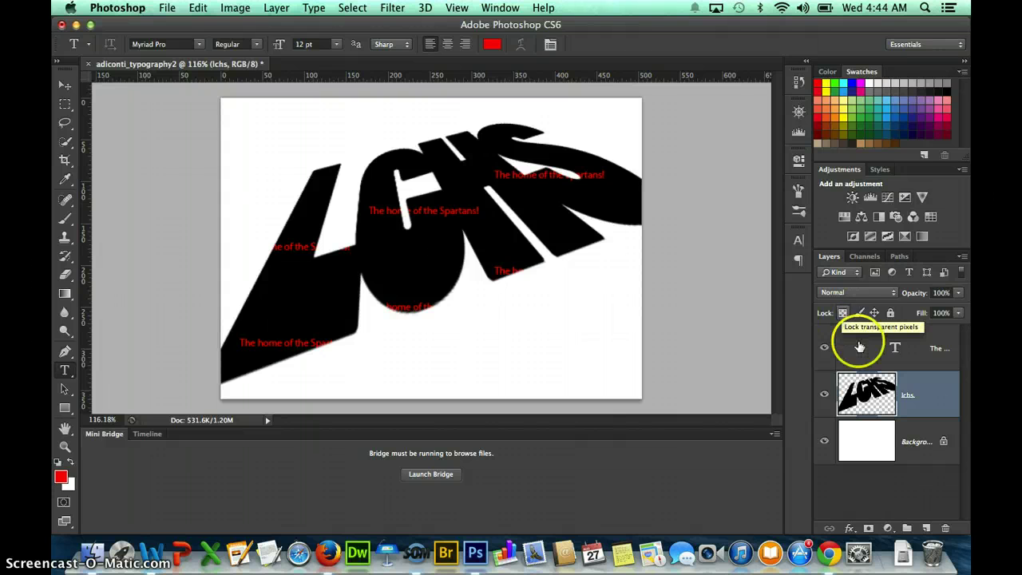
left_click(842, 313)
left_click(842, 314)
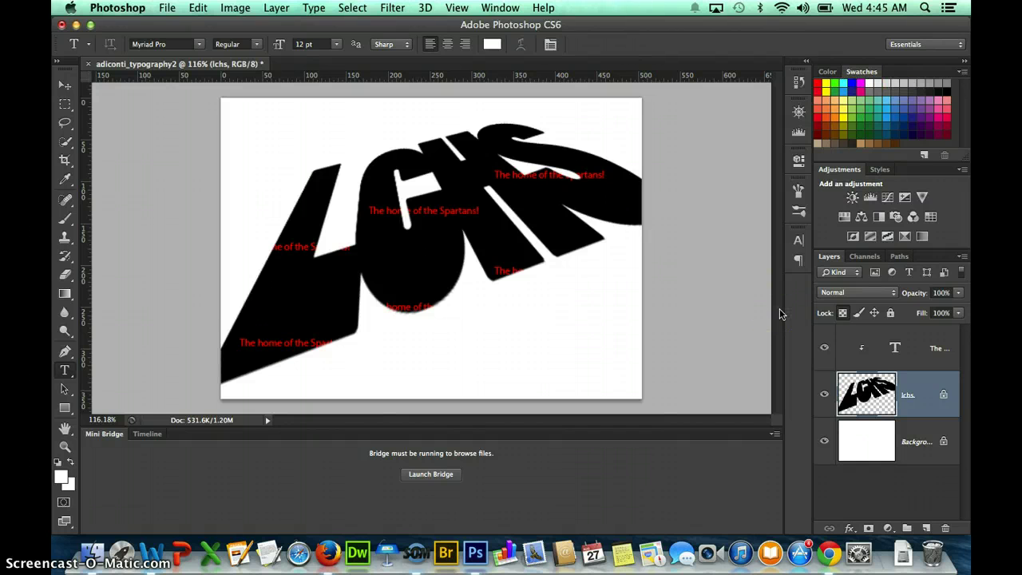
Fill the LCHS lettering with white and refill it with light red, preserving transparency.
key("alt+BackSpace")
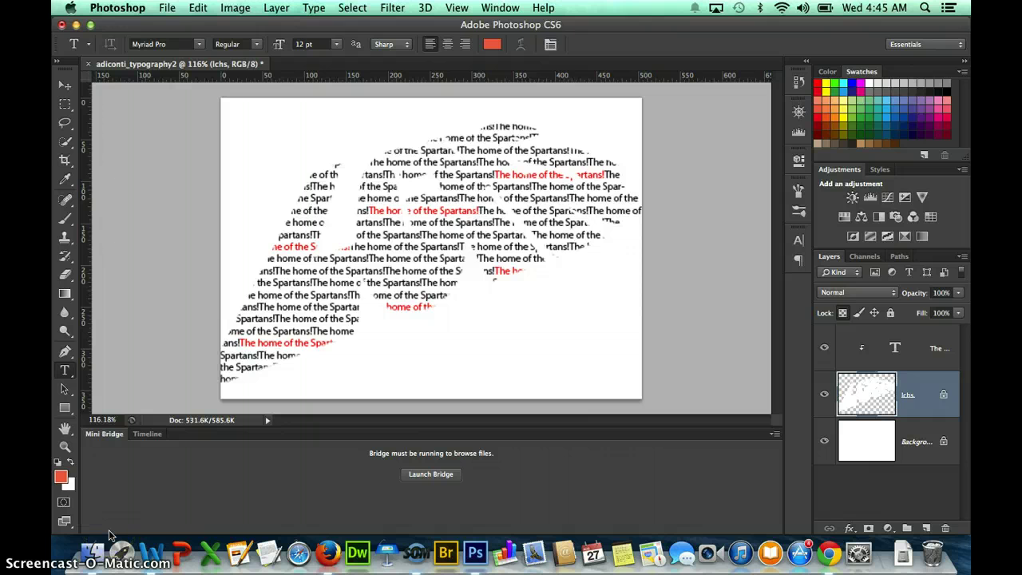
key("shift+alt+BackSpace")
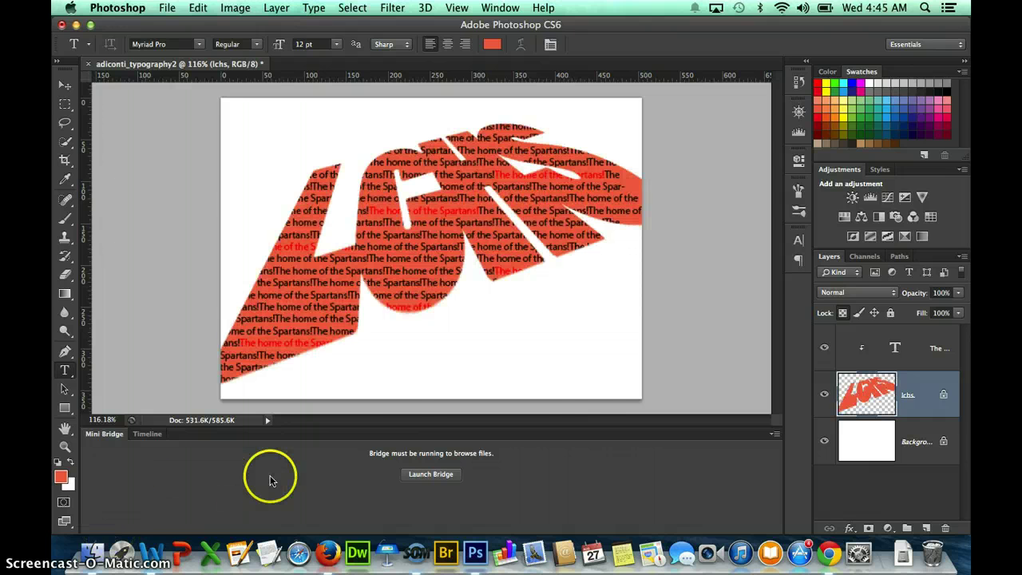
Fill the LCHS lettering with orange from the swatches, preserving the layer's transparency.
left_click(798, 108)
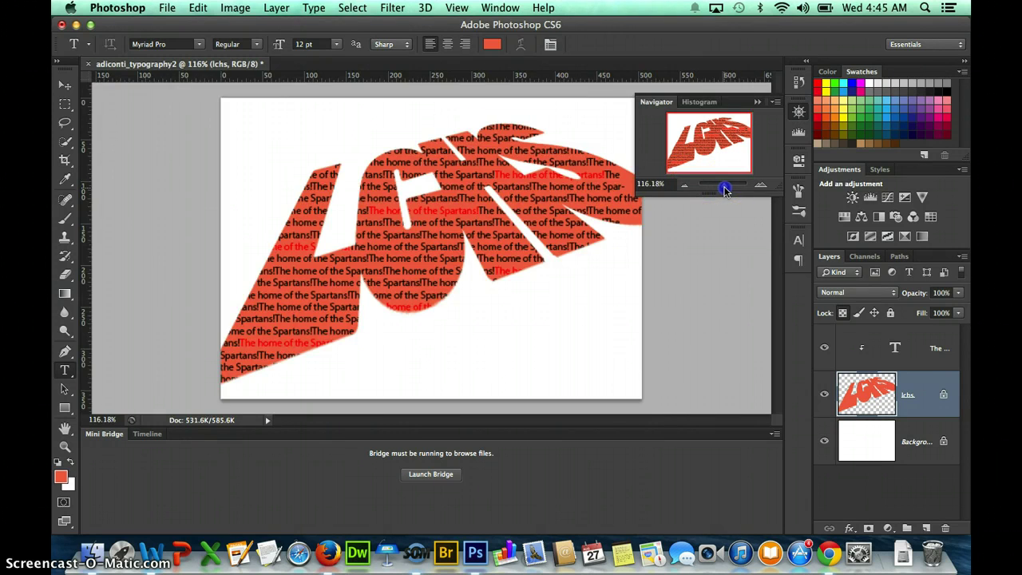
left_click_drag(724, 189, 725, 191)
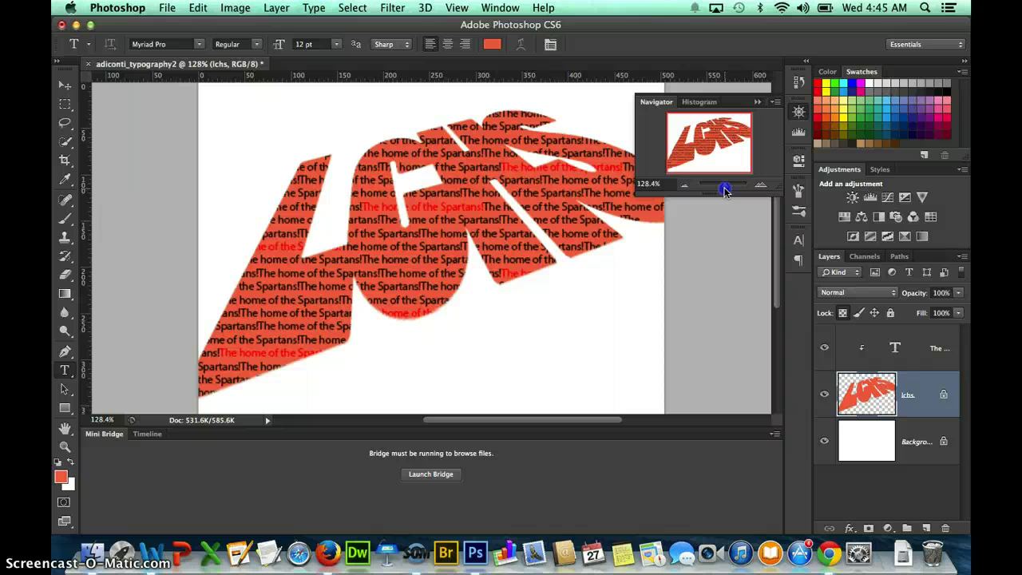
left_click(756, 101)
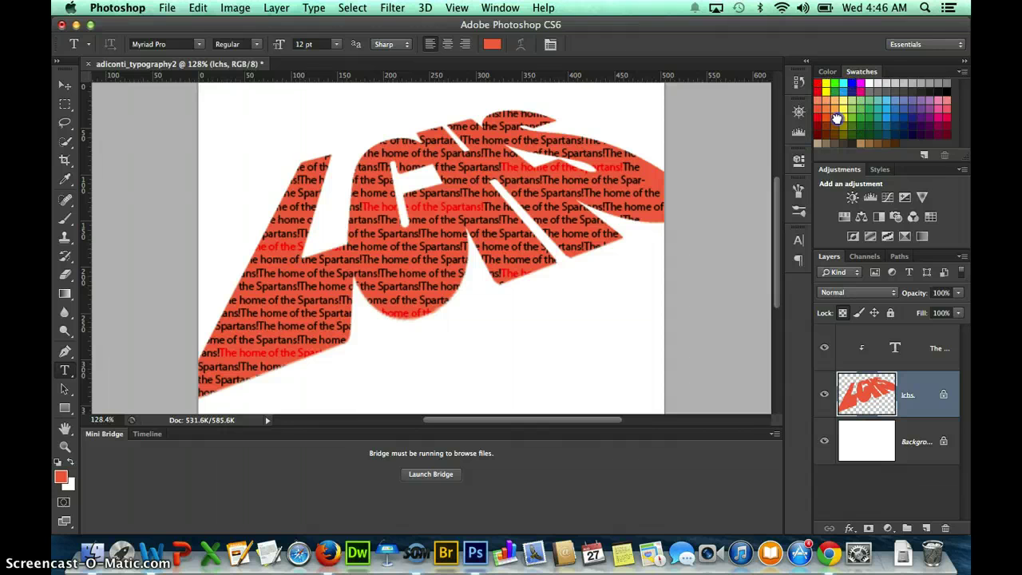
key("alt+shift+BackSpace")
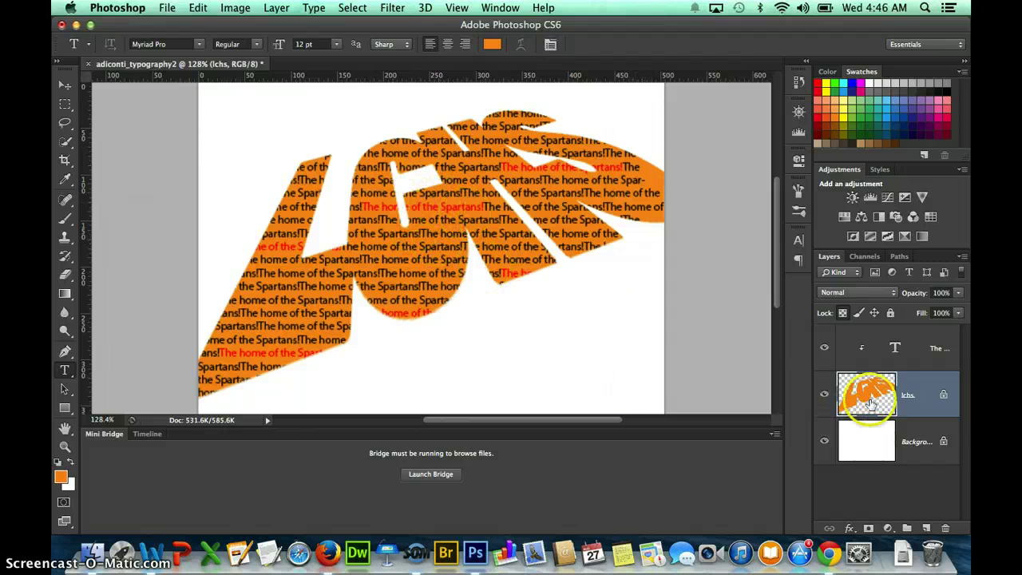
left_click_drag(855, 388, 877, 371)
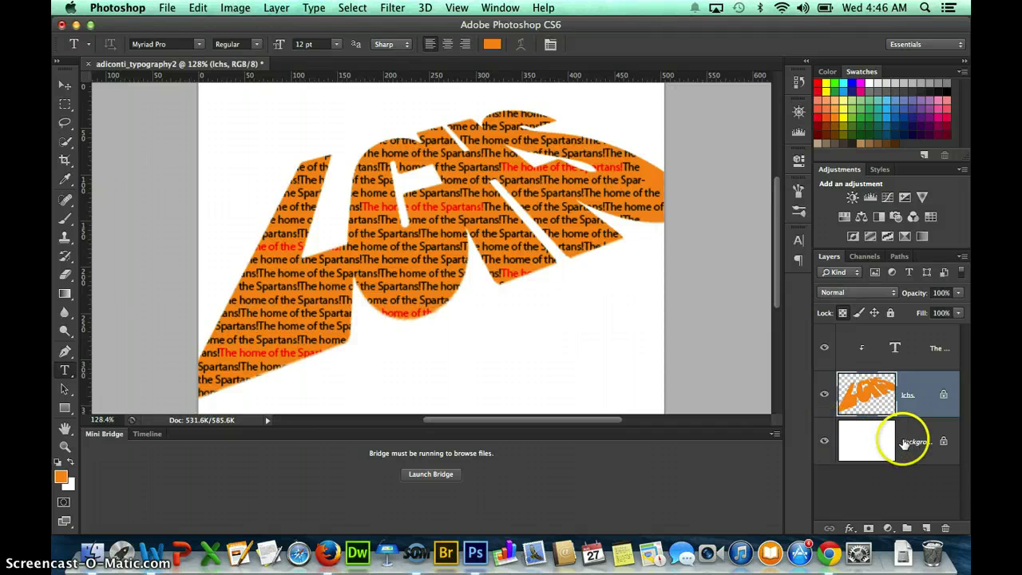
Add a drop shadow to the lchs layer with a distance of 8 px and a size of 10 px.
double_click(925, 404)
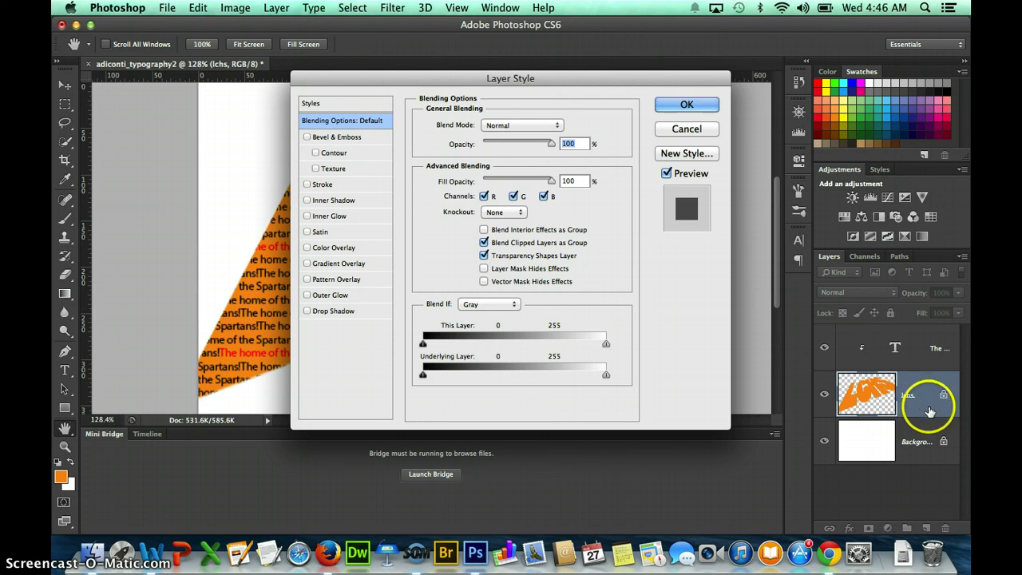
left_click_drag(530, 88, 711, 104)
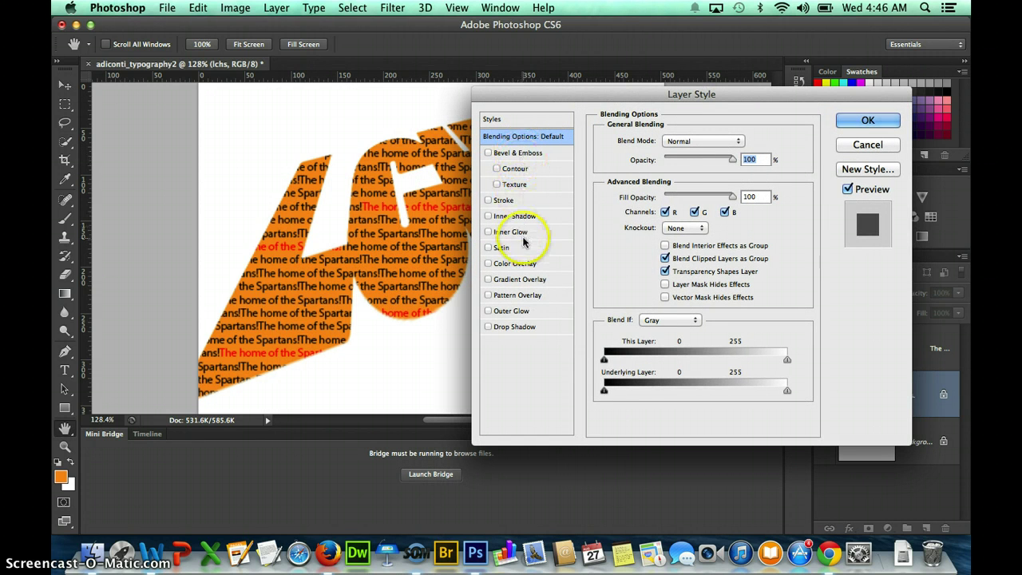
left_click(527, 329)
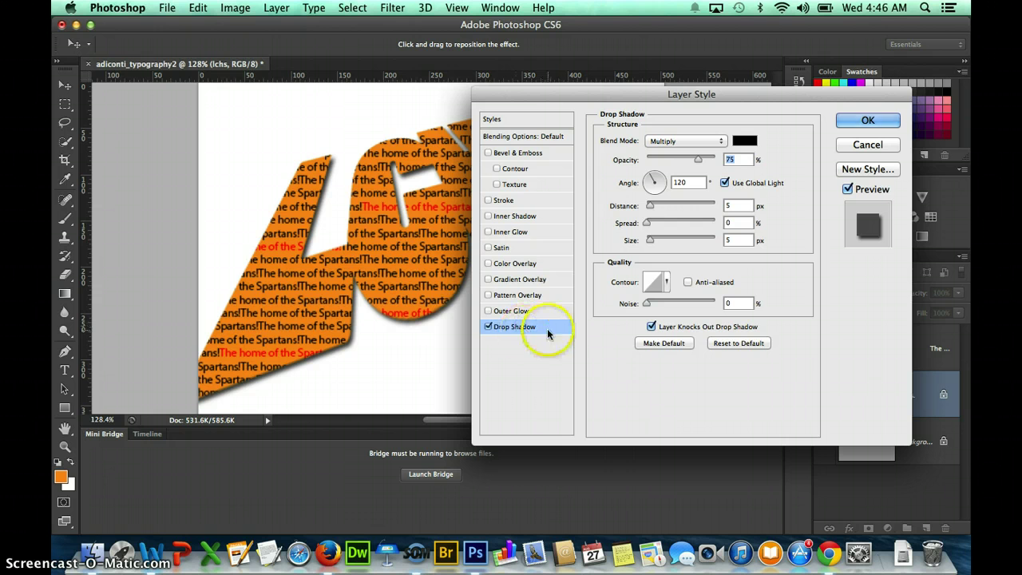
left_click_drag(636, 95, 700, 179)
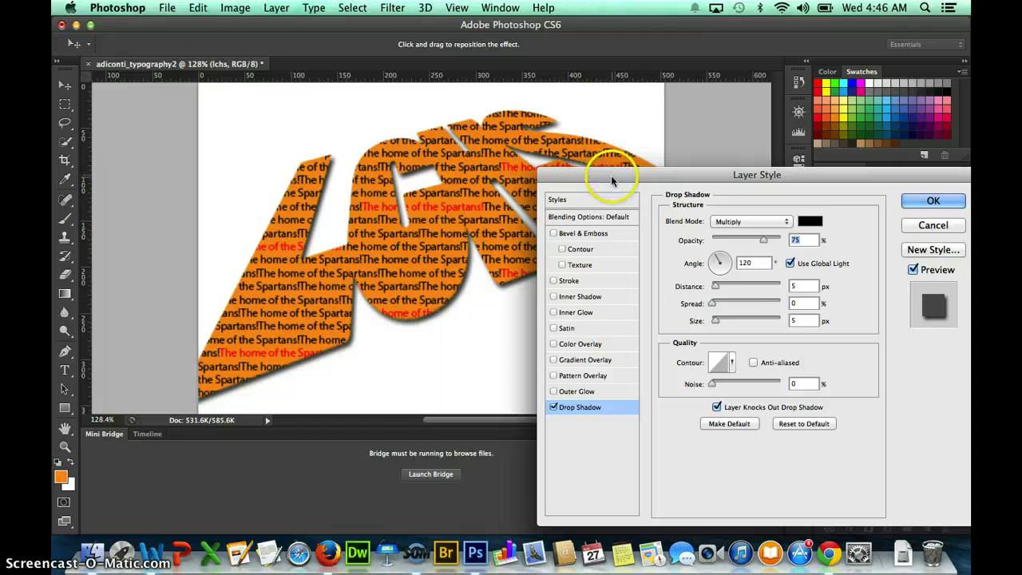
left_click_drag(610, 179, 588, 201)
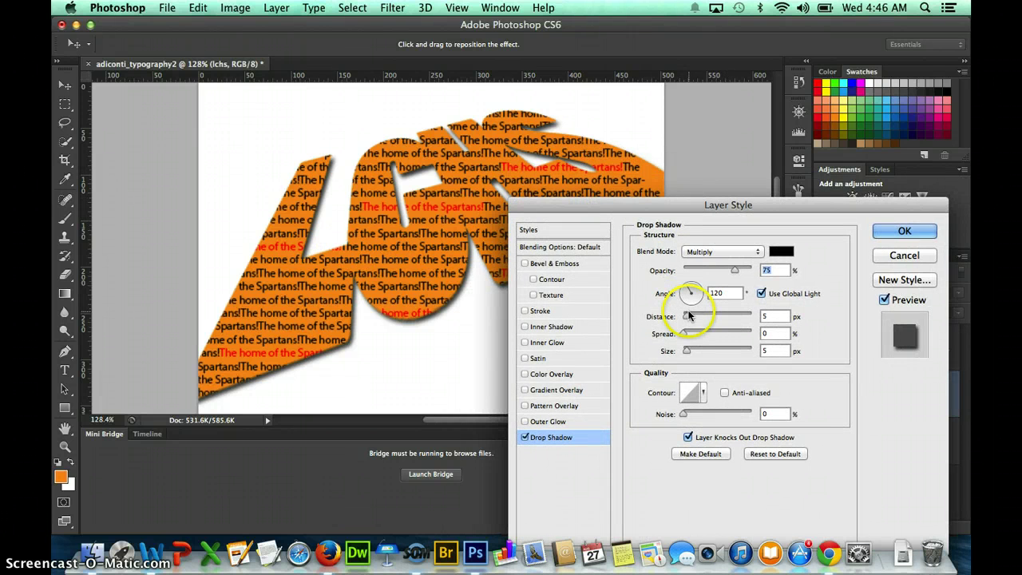
left_click_drag(688, 316, 690, 317)
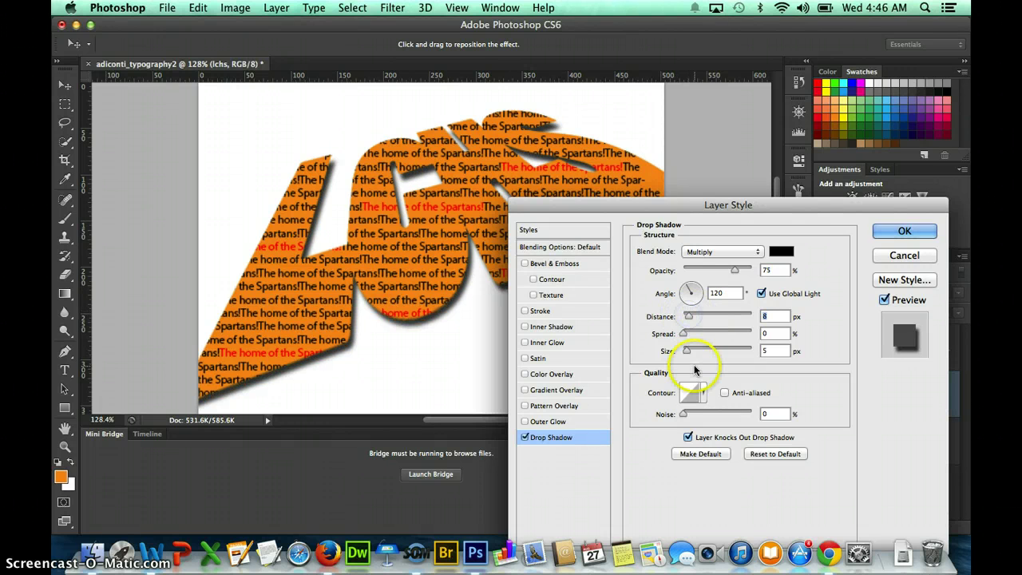
left_click_drag(685, 349, 690, 354)
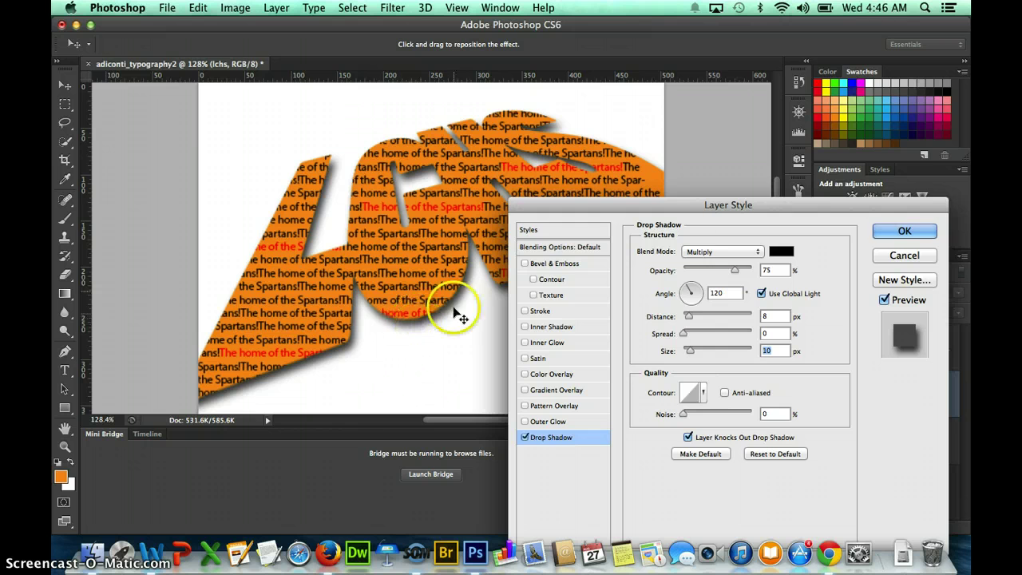
left_click(905, 231)
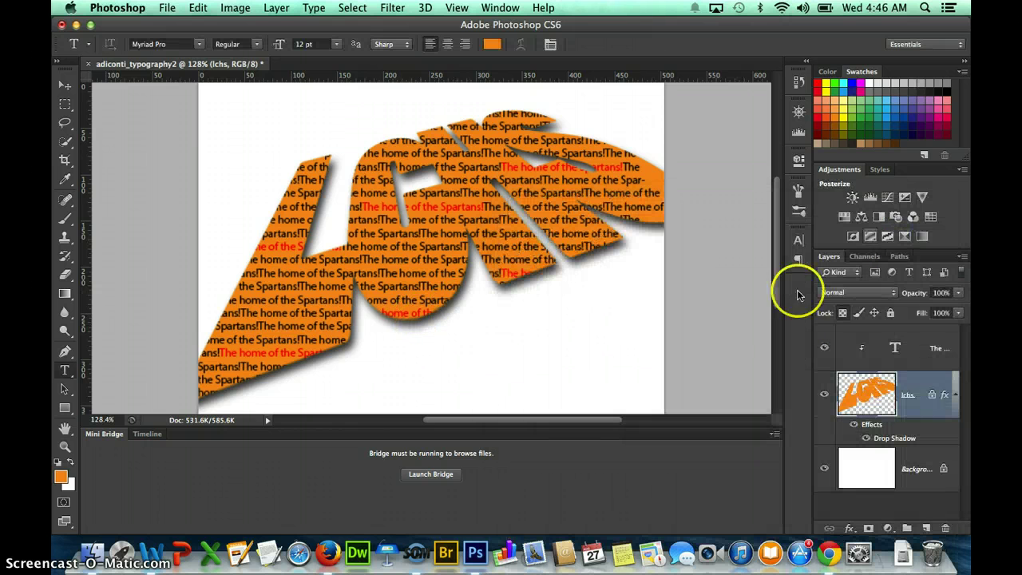
Fill the Background layer with a linear orange-to-white gradient running diagonally from the canvas's upper left to its lower right.
left_click(908, 468)
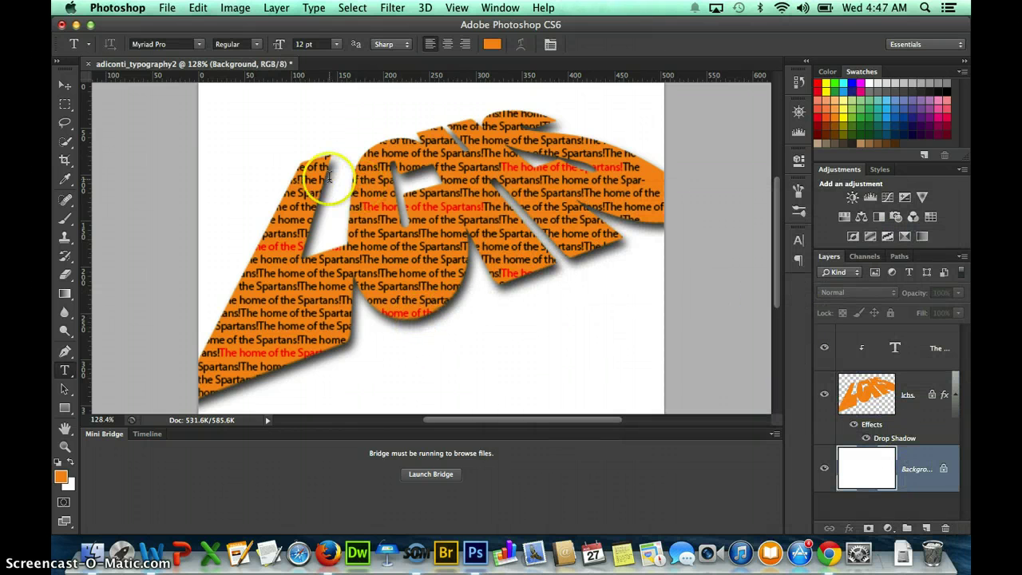
left_click(65, 296)
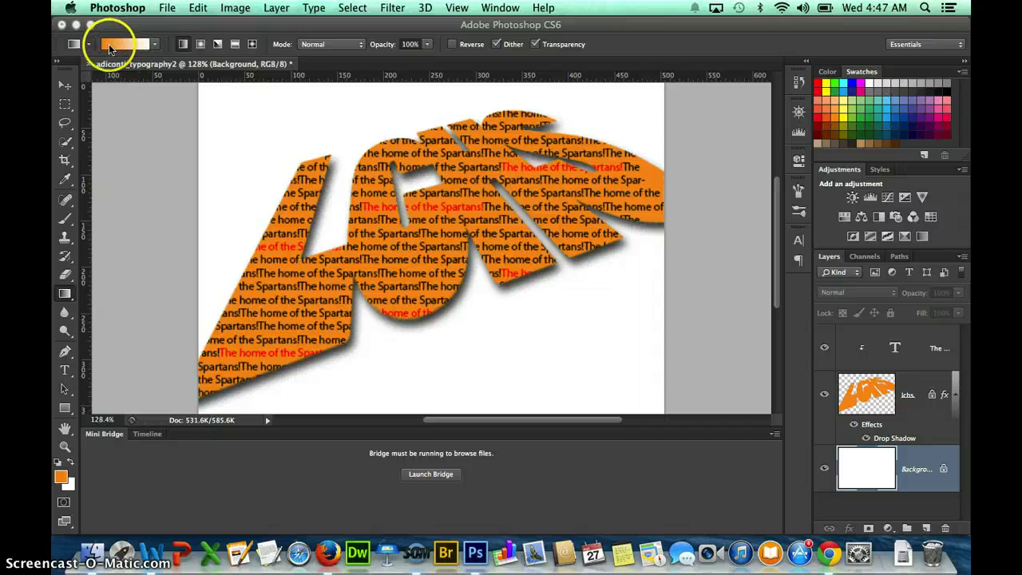
left_click(66, 296)
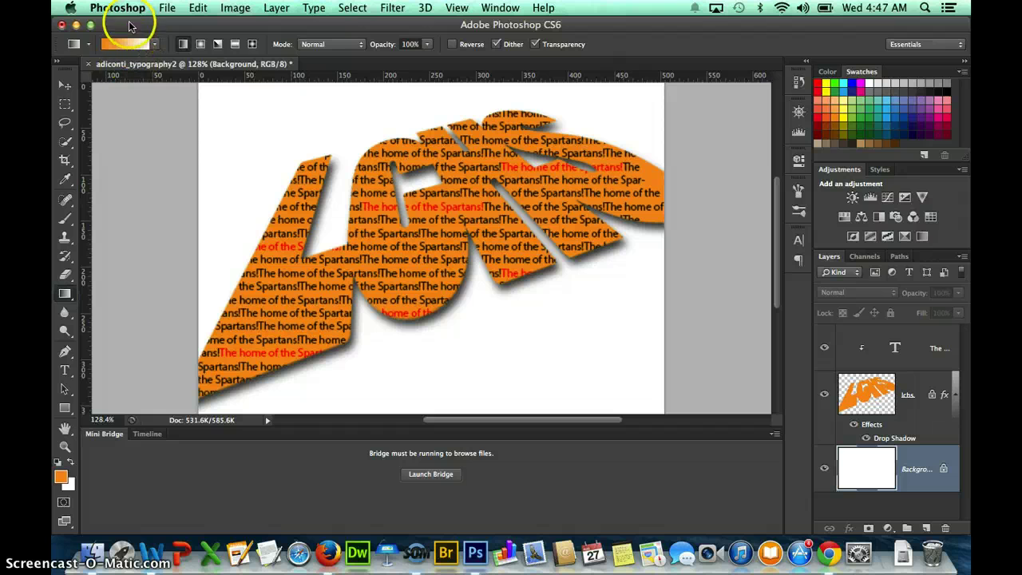
left_click(258, 117)
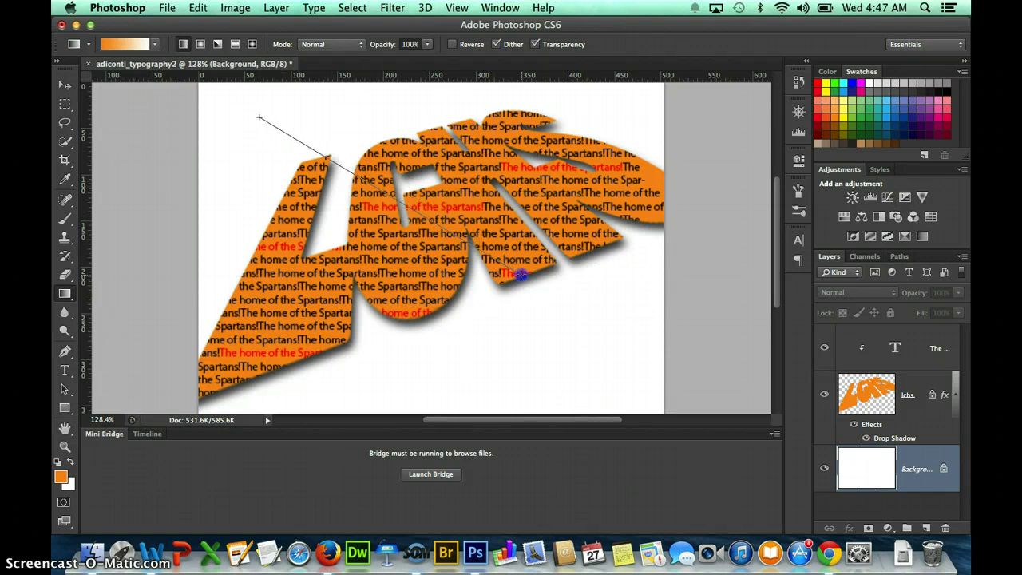
left_click_drag(520, 274, 639, 384)
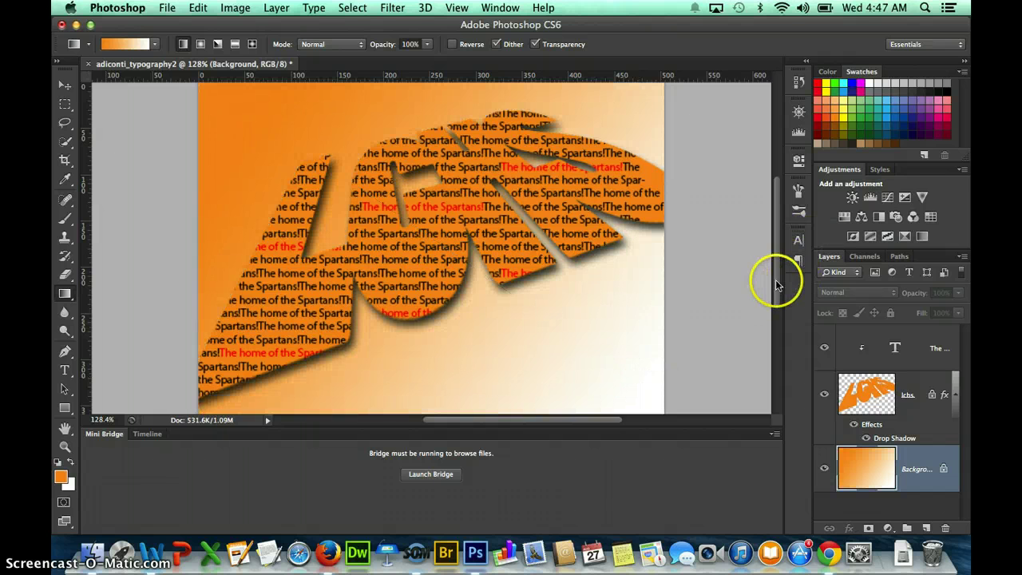
Redraw the background's linear gradient upward from the canvas's lower part, and again downward from its upper edge.
left_click_drag(780, 278, 776, 273)
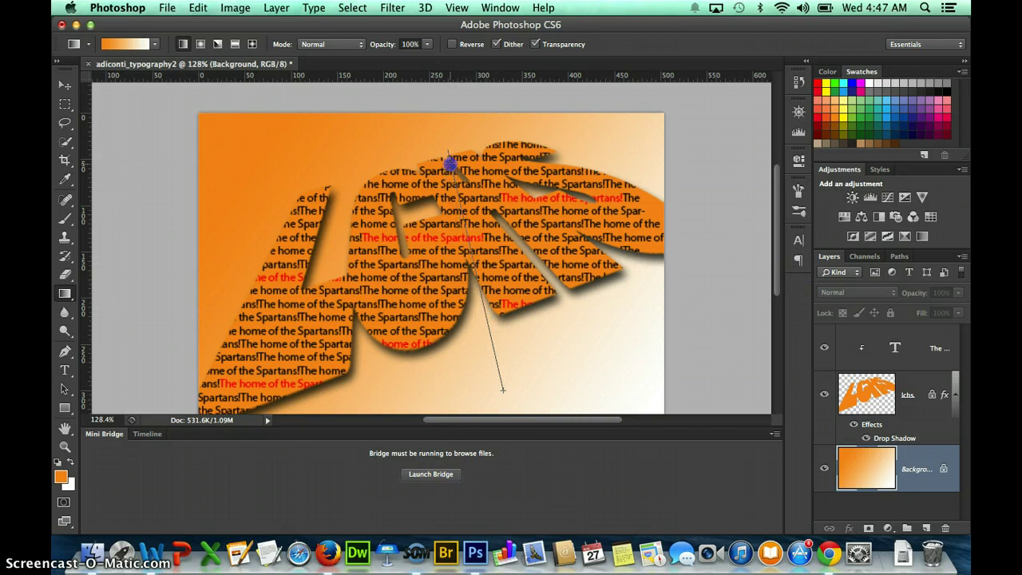
left_click_drag(442, 124, 442, 123)
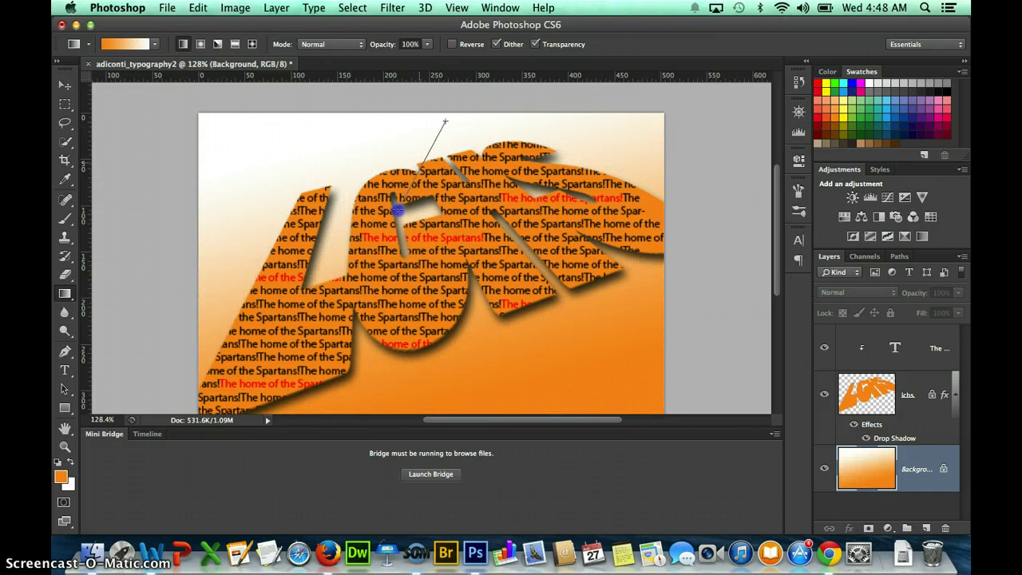
left_click_drag(371, 378, 366, 388)
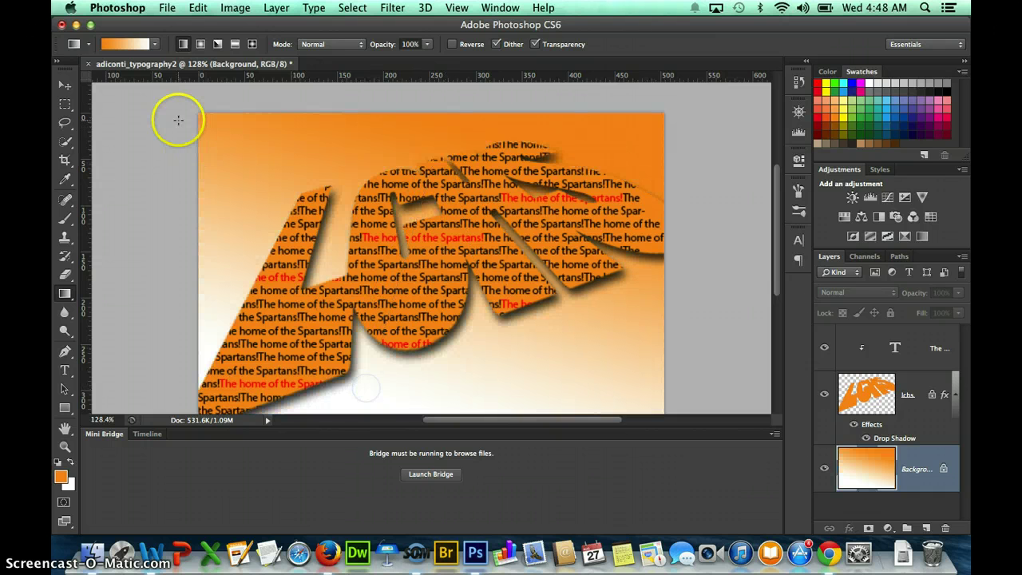
Try radial orange-to-white gradients on the background from different centers, and redraw with Reverse enabled from the upper-left area to the lower right.
left_click(201, 45)
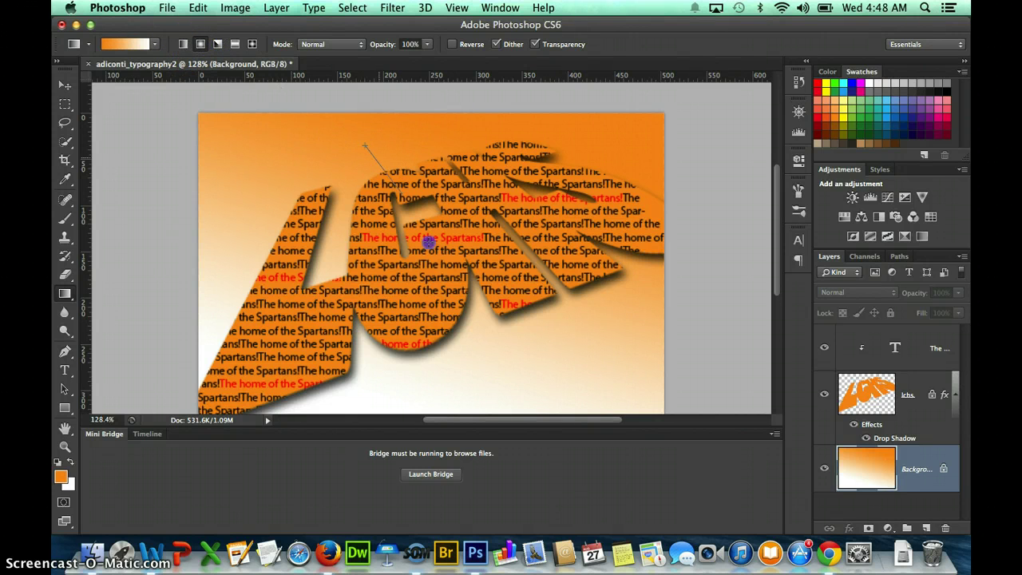
left_click_drag(471, 314, 522, 368)
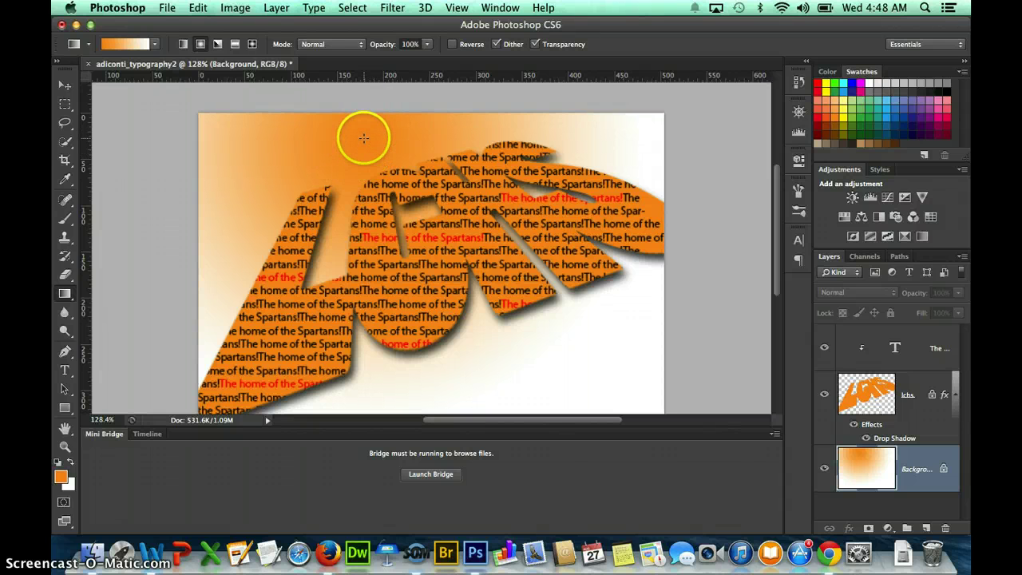
left_click_drag(531, 325, 531, 326)
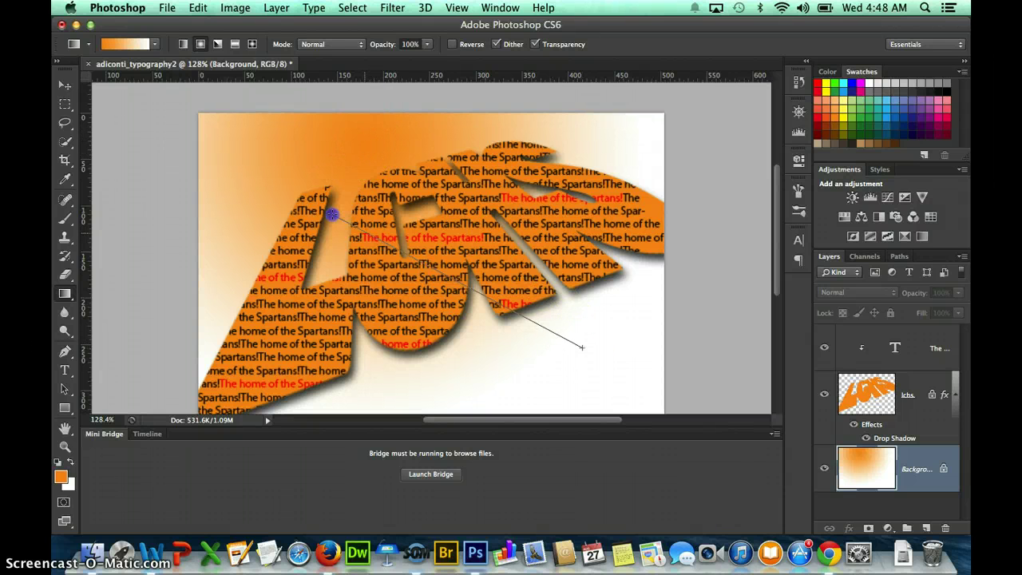
left_click_drag(332, 214, 244, 151)
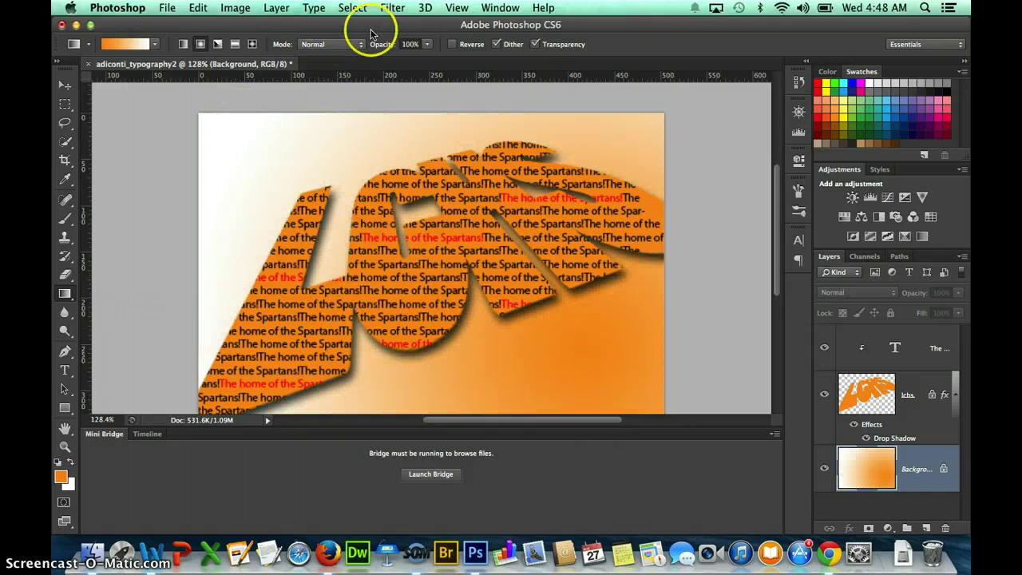
left_click(453, 44)
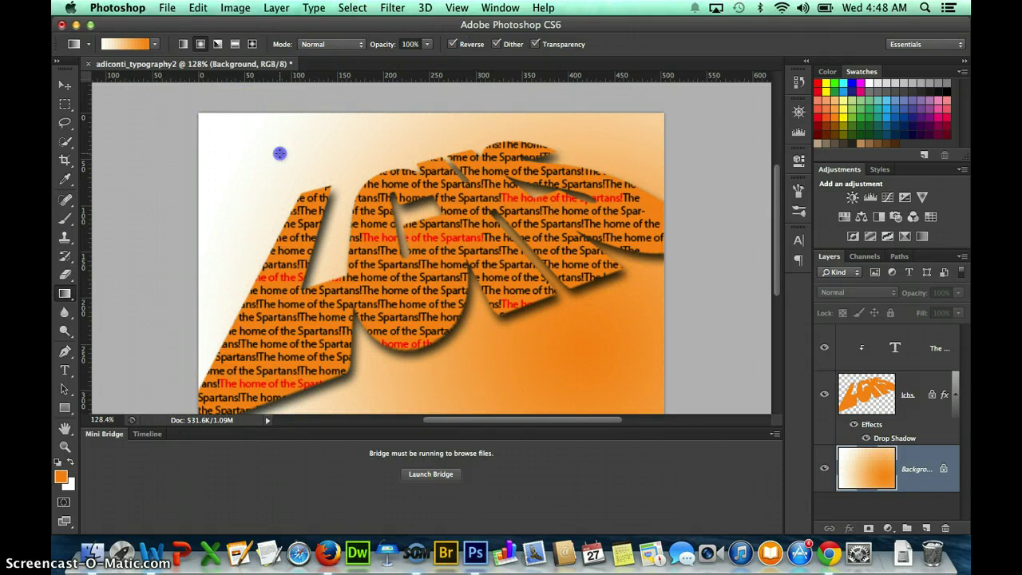
left_click_drag(558, 347, 558, 347)
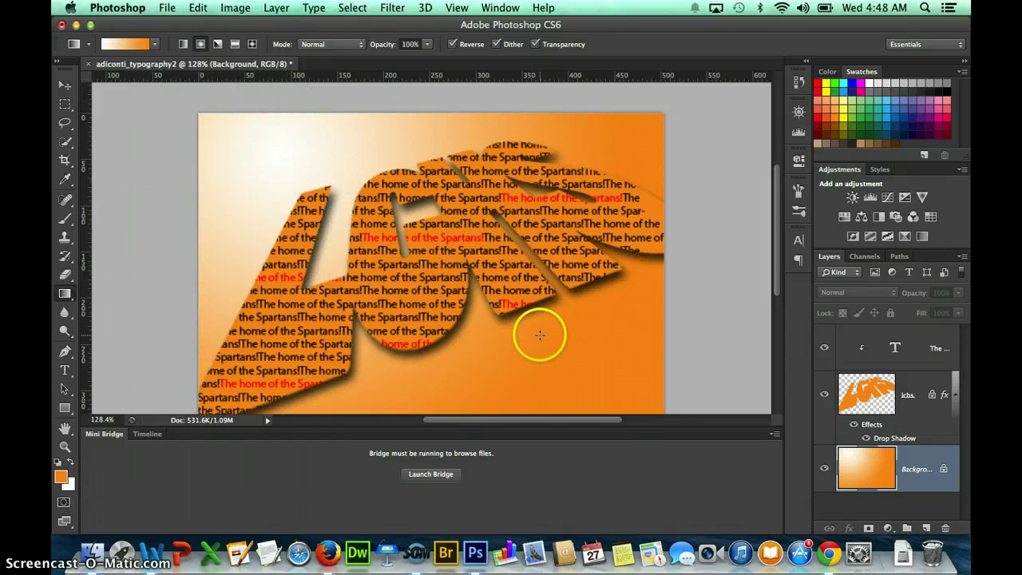
Base a custom gradient on the Black, White preset and change its black starting stop to light blue.
left_click(119, 46)
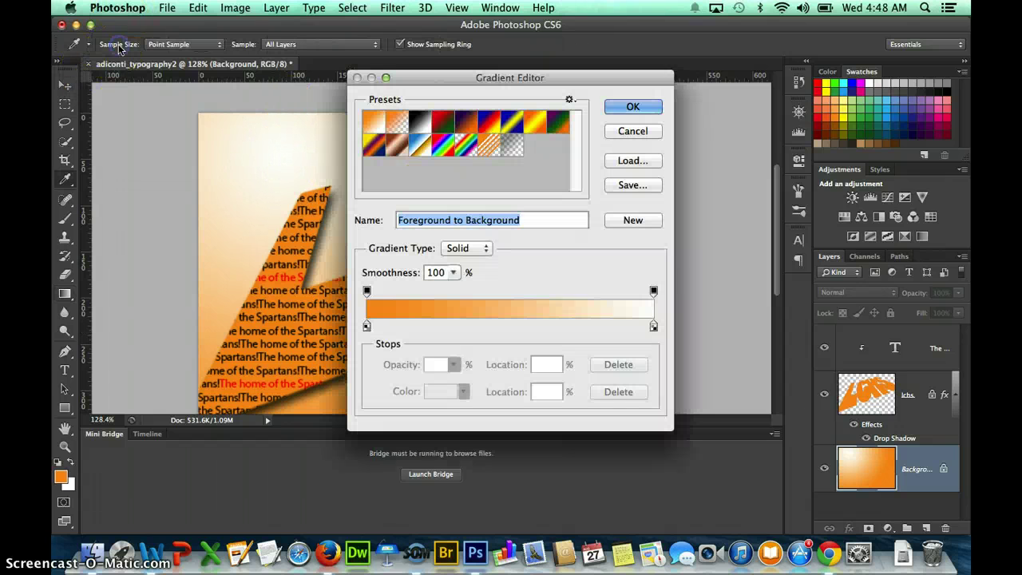
left_click(419, 124)
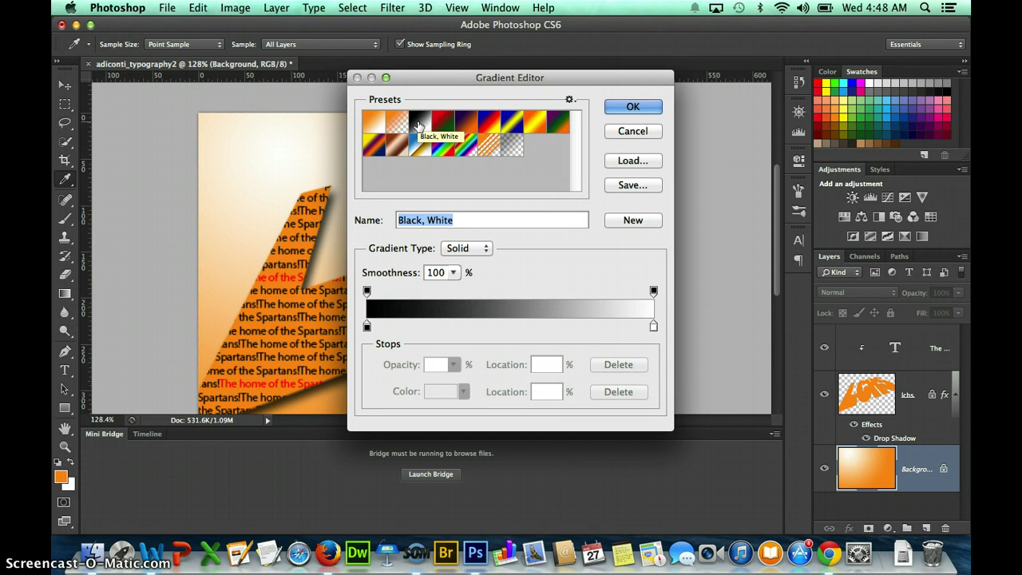
left_click(366, 328)
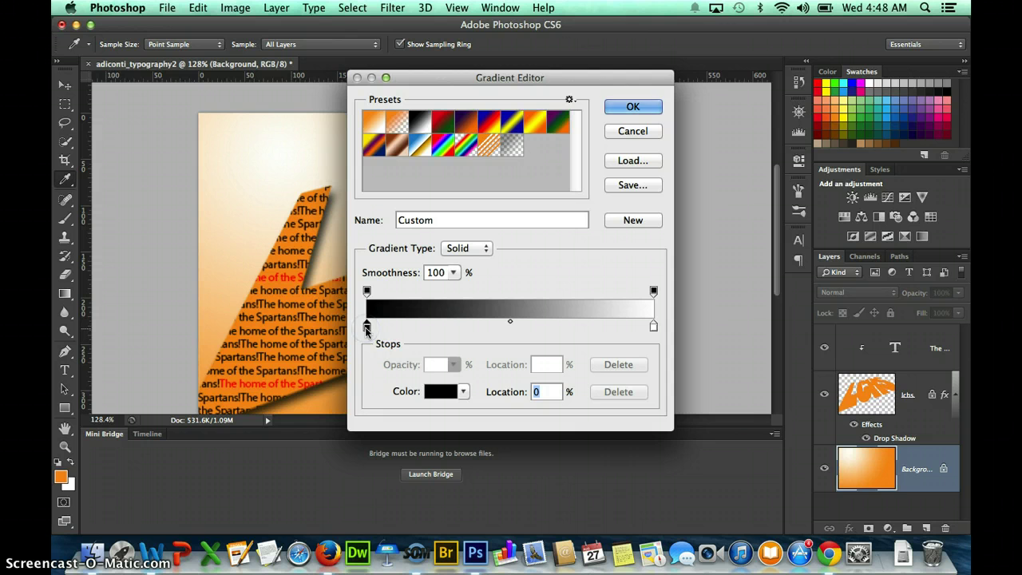
left_click(438, 391)
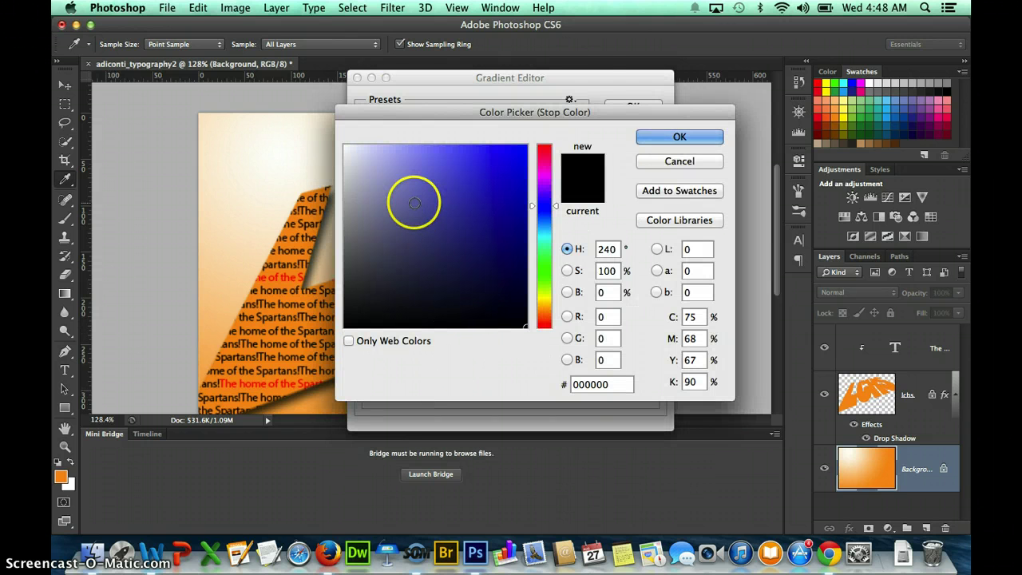
mouse_move(411, 200)
left_mouse_down()
mouse_move(432, 164)
mouse_move(472, 134)
mouse_move(422, 121)
left_mouse_up()
left_click(679, 138)
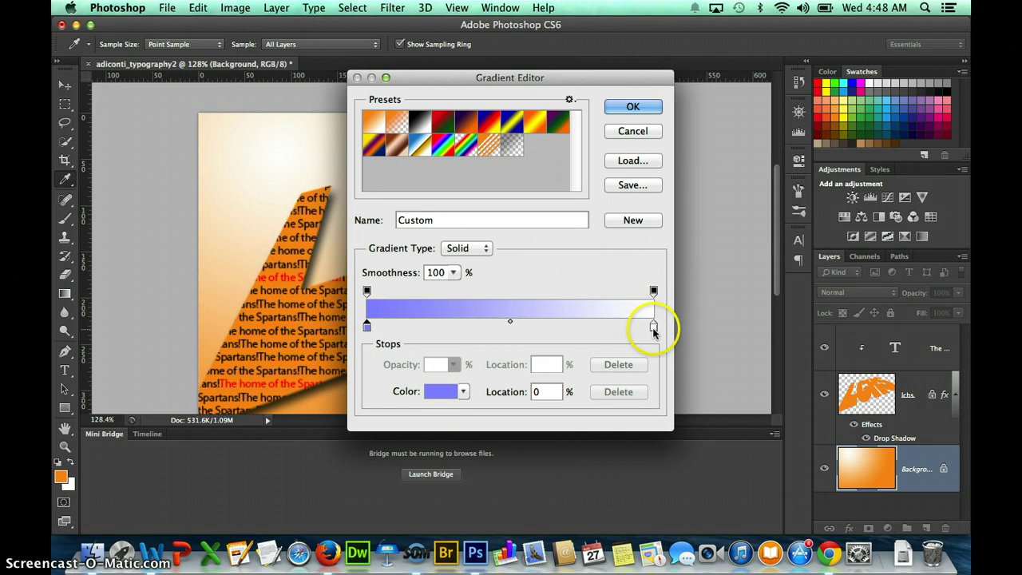
Set the custom gradient's white ending stop to blue 0006ff and accept the gradient.
left_click(444, 391)
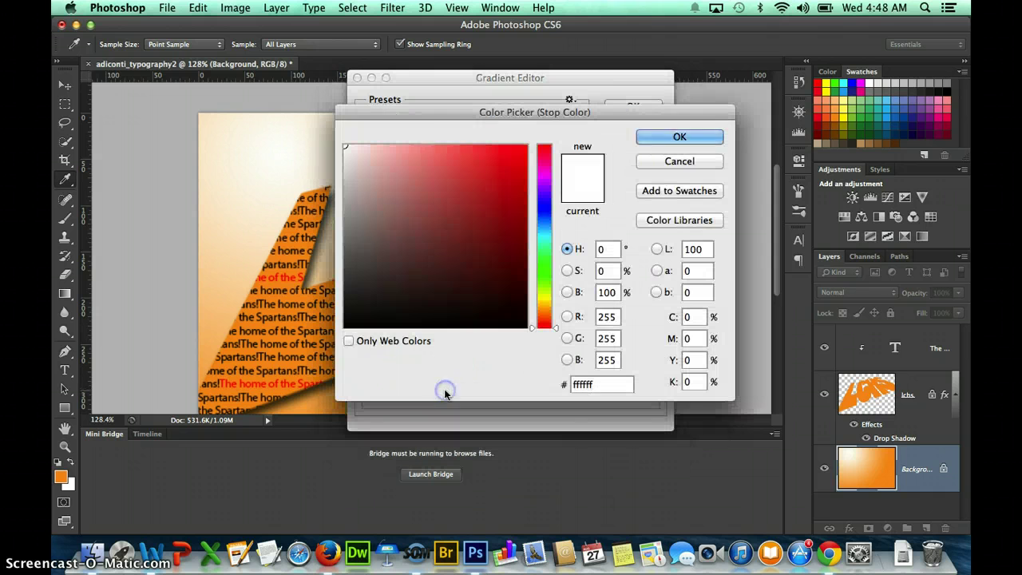
left_click(546, 203)
left_click_drag(497, 151, 532, 137)
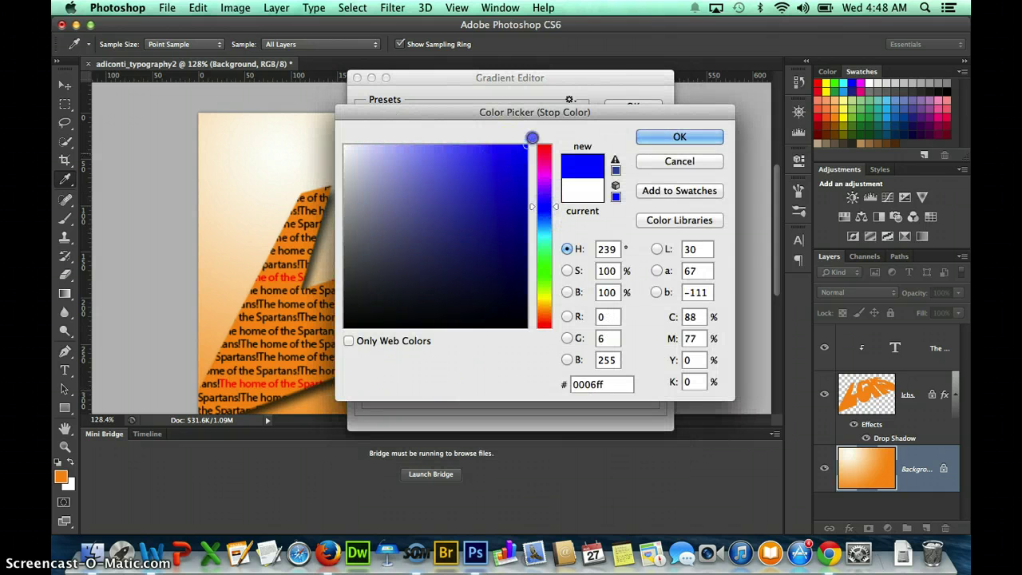
left_click(657, 136)
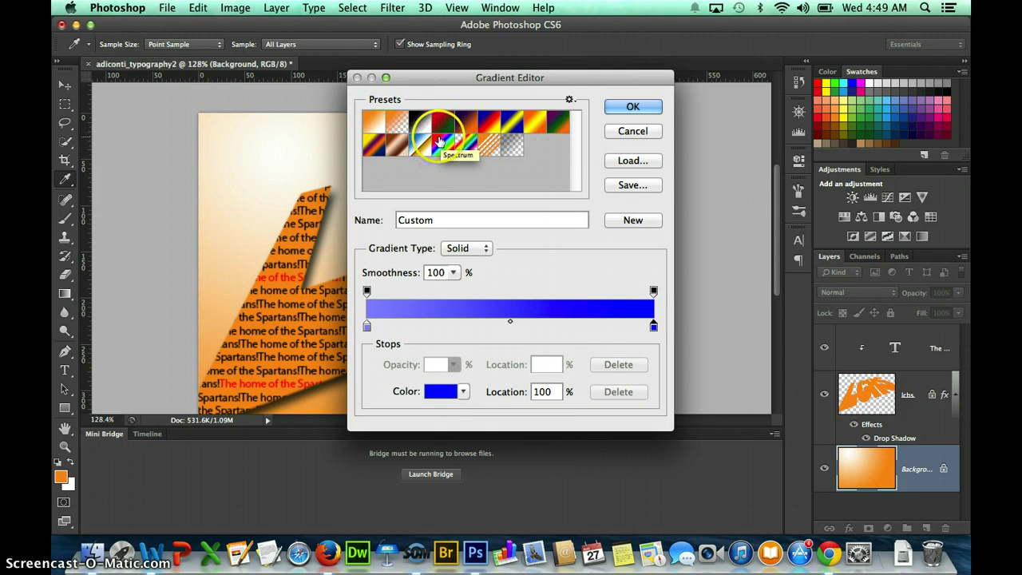
left_click(628, 106)
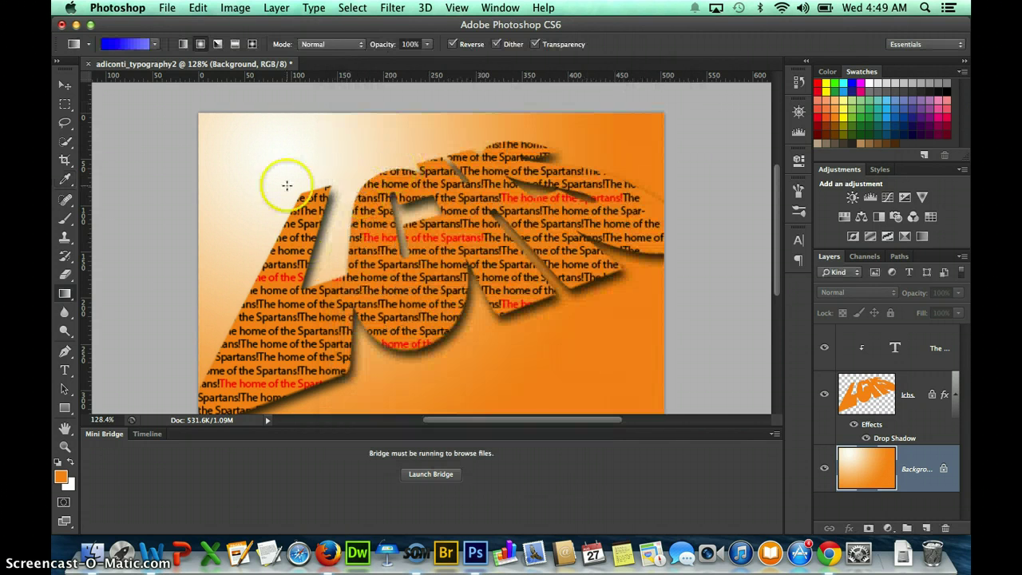
Try the reversed radial blue gradient in several directions on the background, ending with one from beside the L's top toward the lower center.
left_click_drag(269, 130, 646, 350)
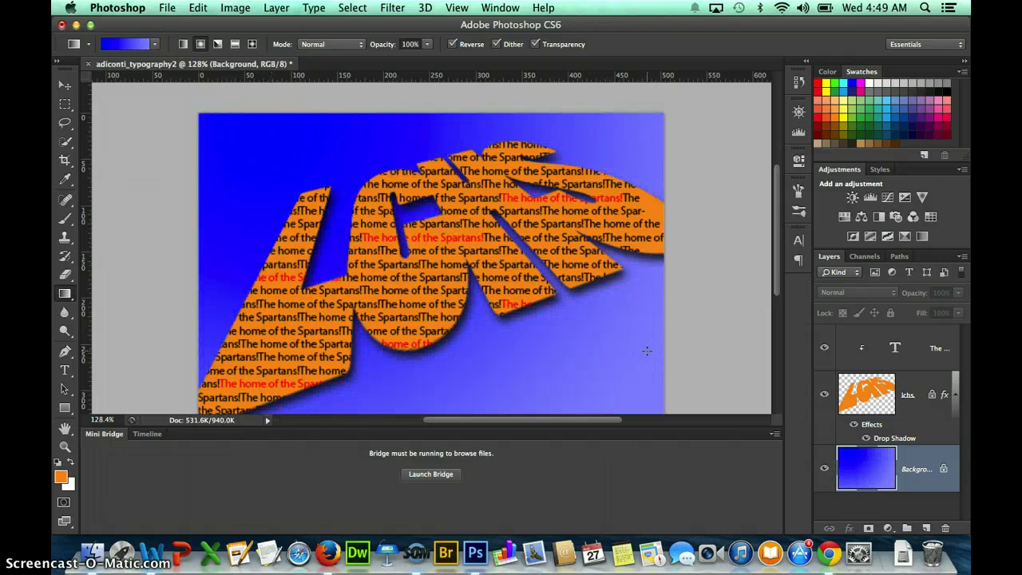
left_click_drag(285, 217, 285, 218)
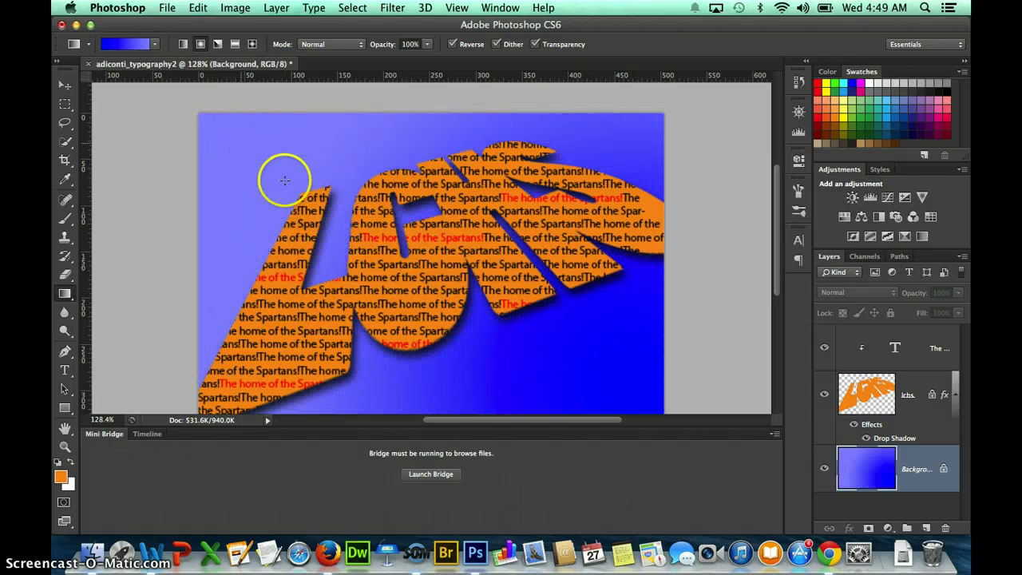
left_click_drag(284, 180, 481, 340)
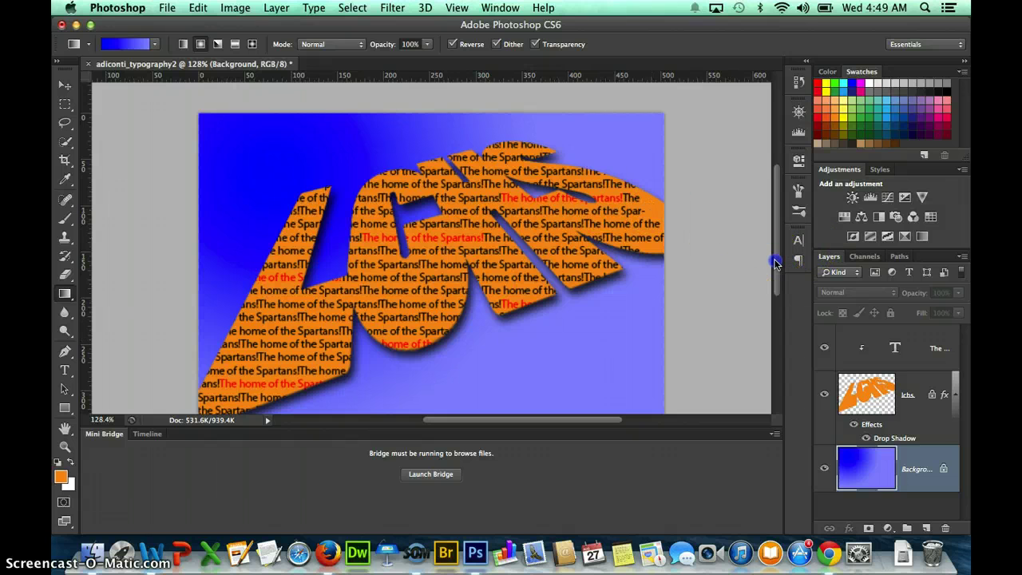
left_click_drag(774, 263, 775, 276)
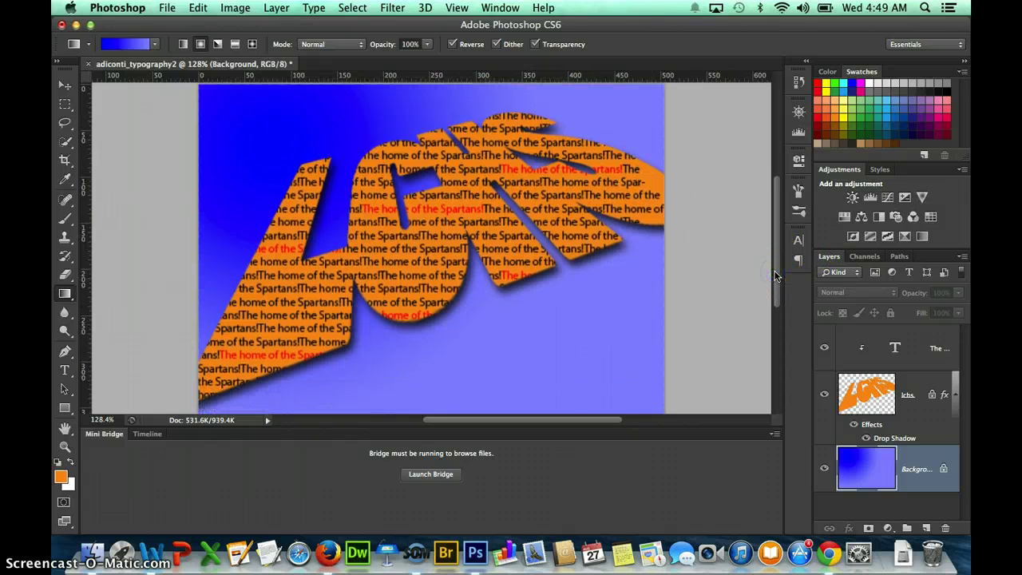